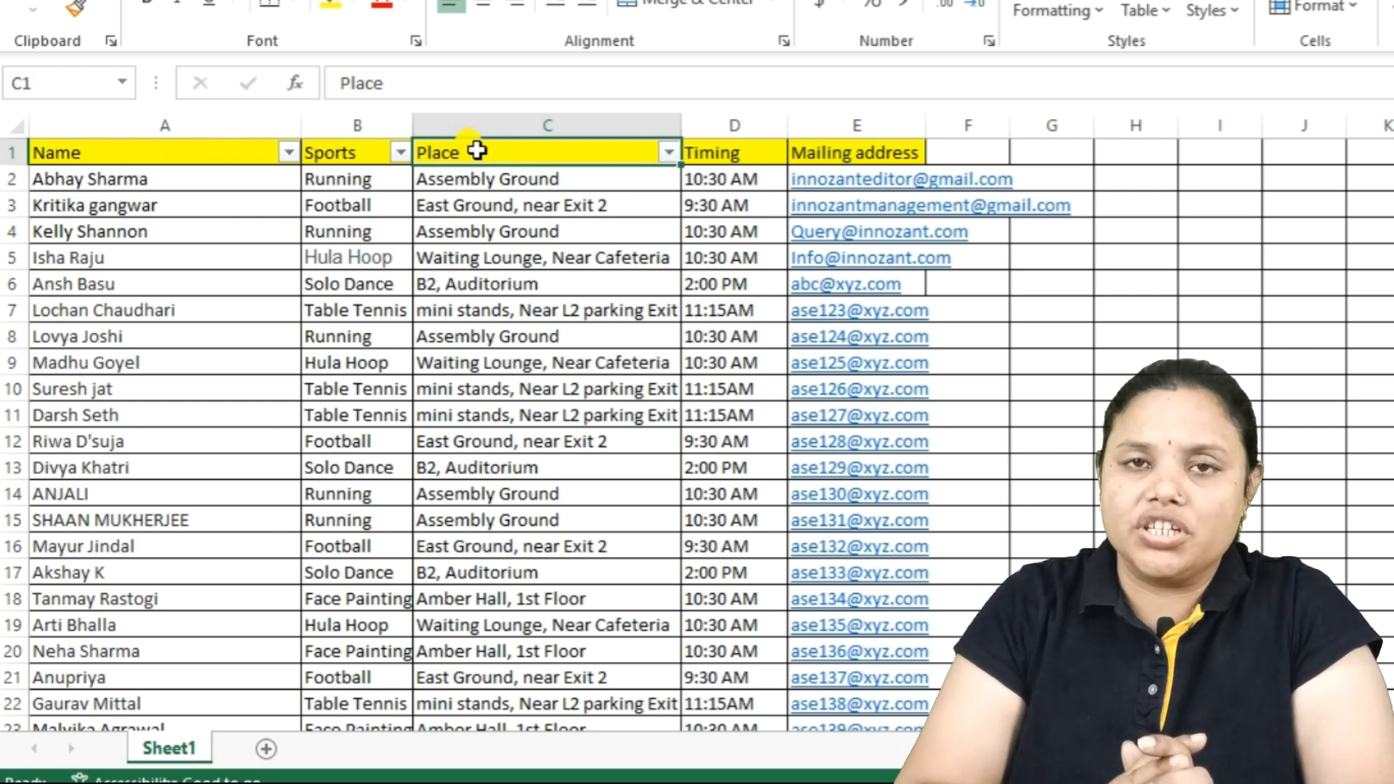
Check the number format applied to the Timing column in the participant worksheet.
key(Right)
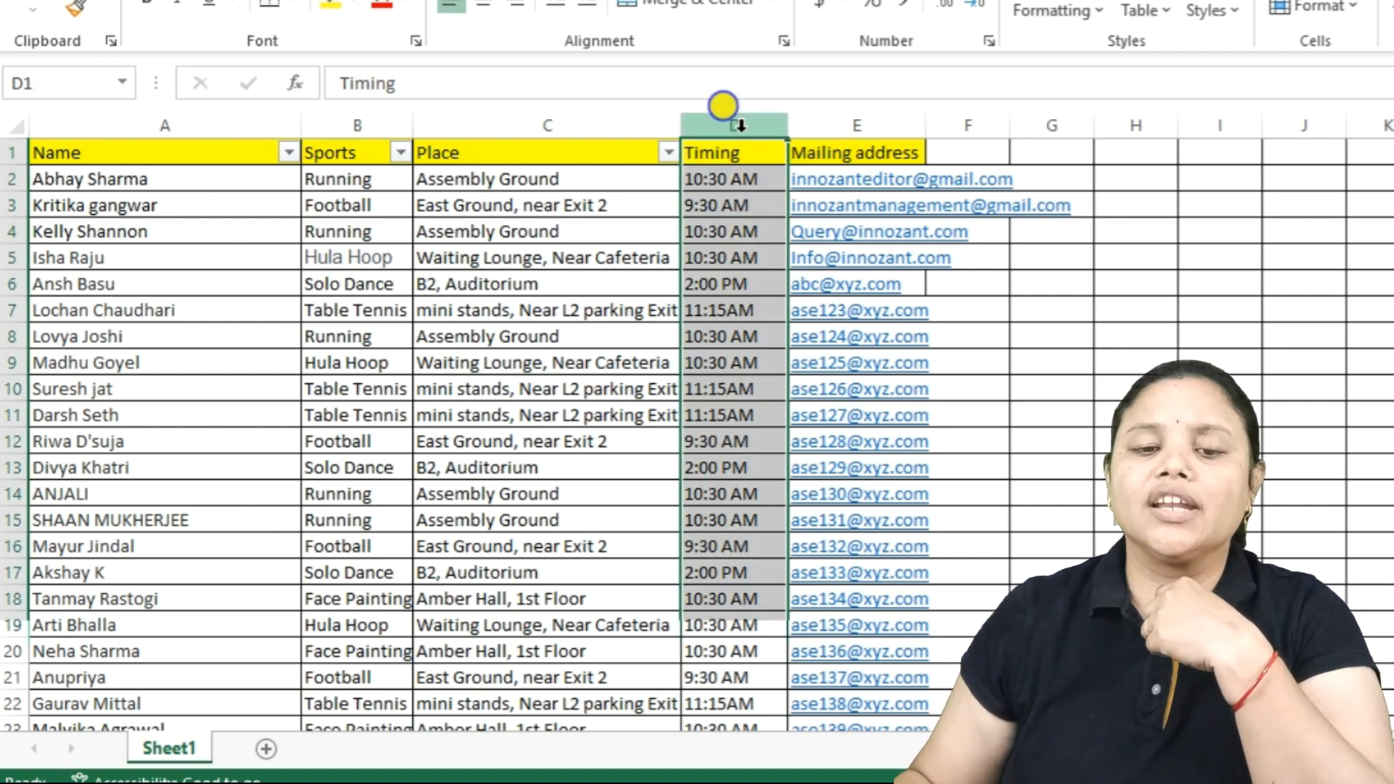
right_click(740, 128)
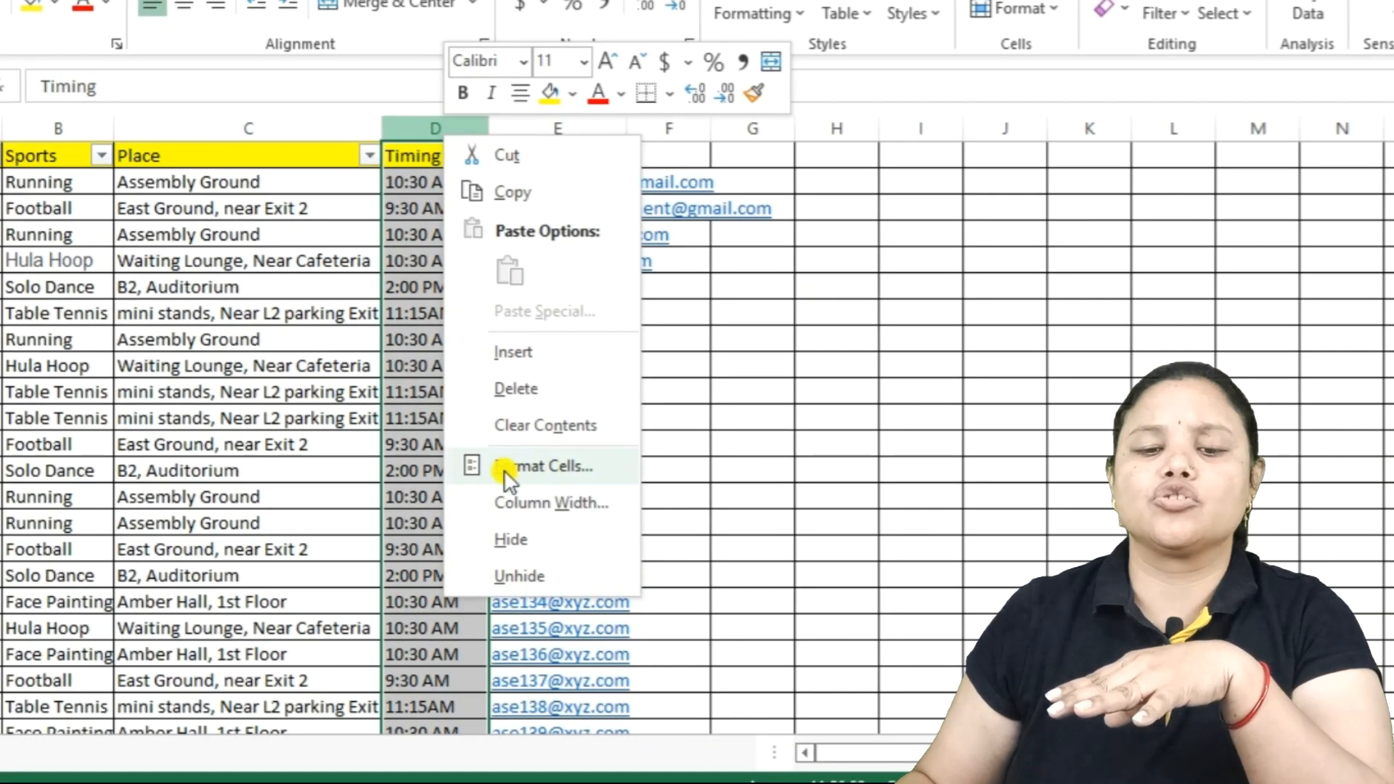
click(803, 470)
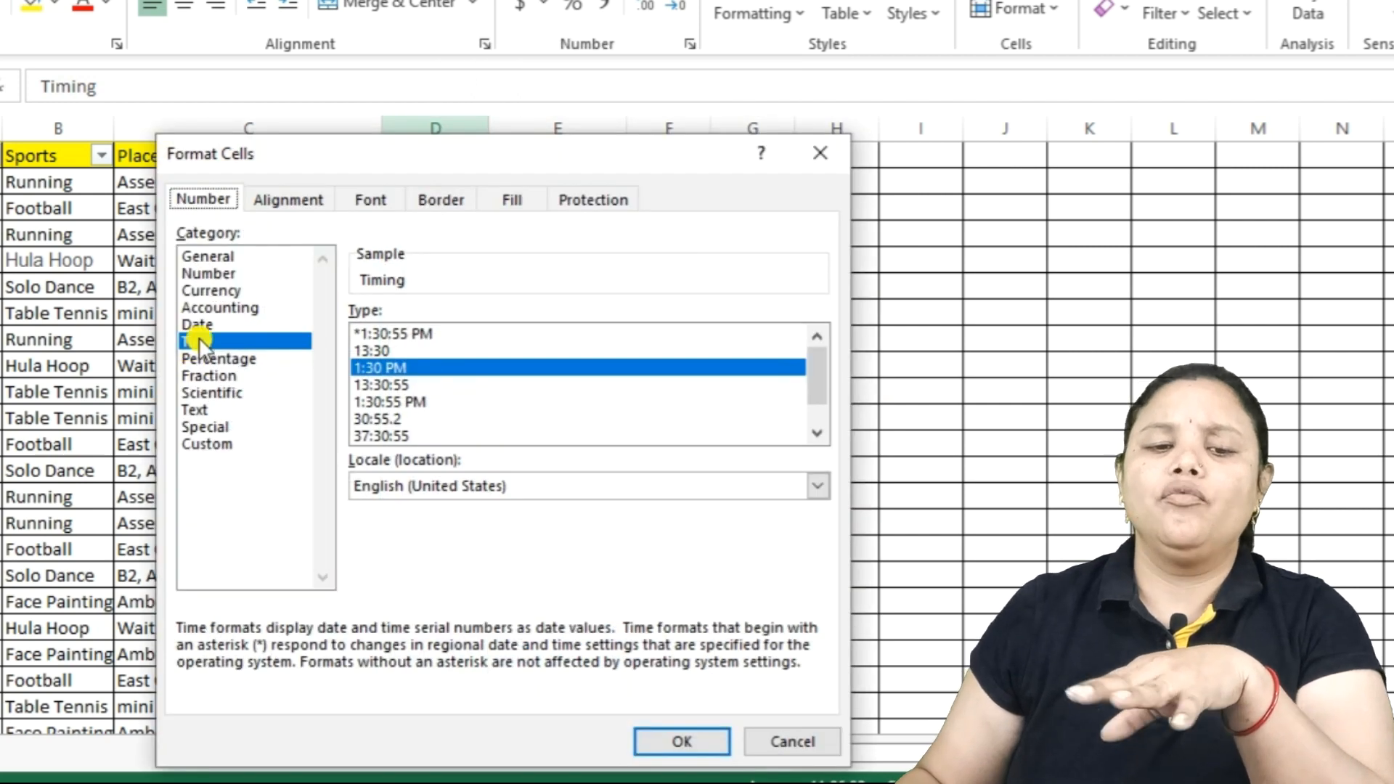
click(817, 154)
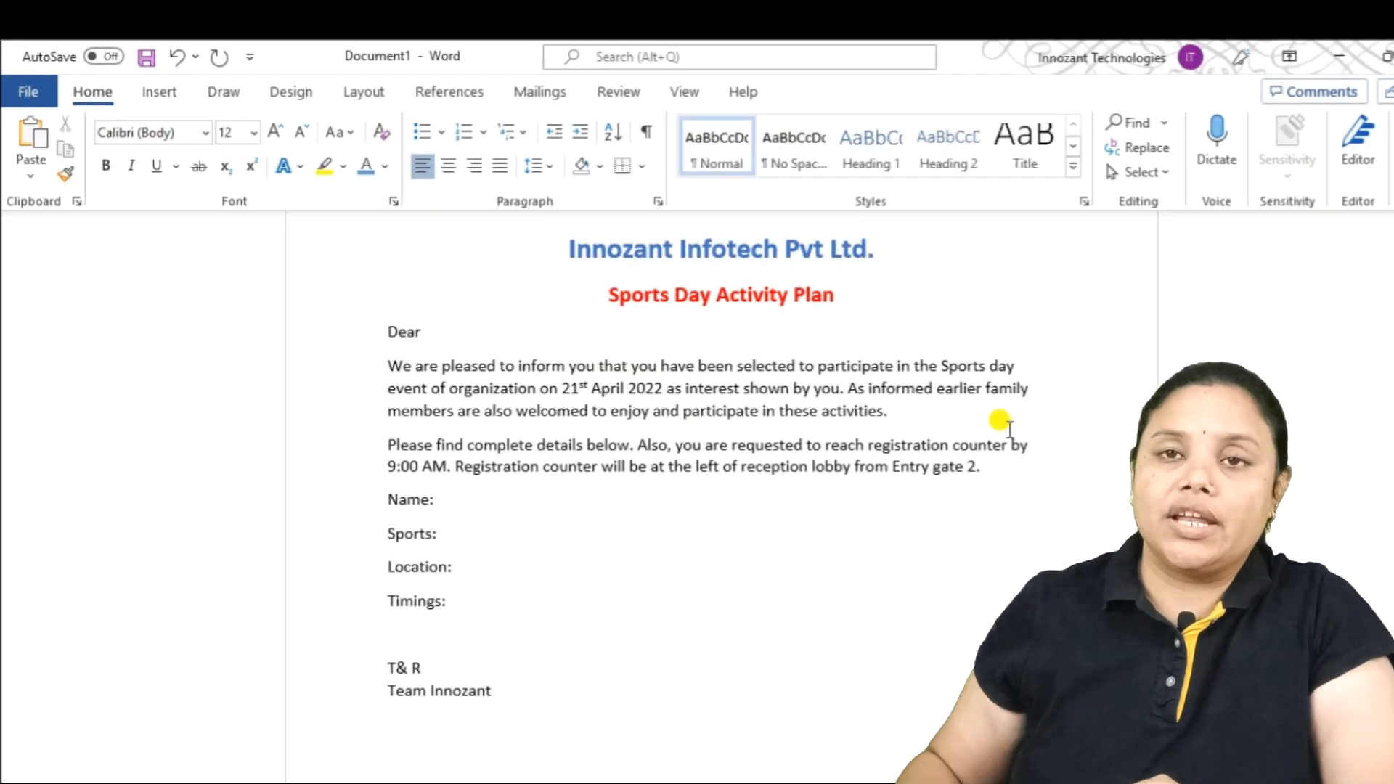
Switch to the Word letter and attach Sheet1$ of the desktop workbook sportsDay Participants as the mail merge recipient list.
click(538, 90)
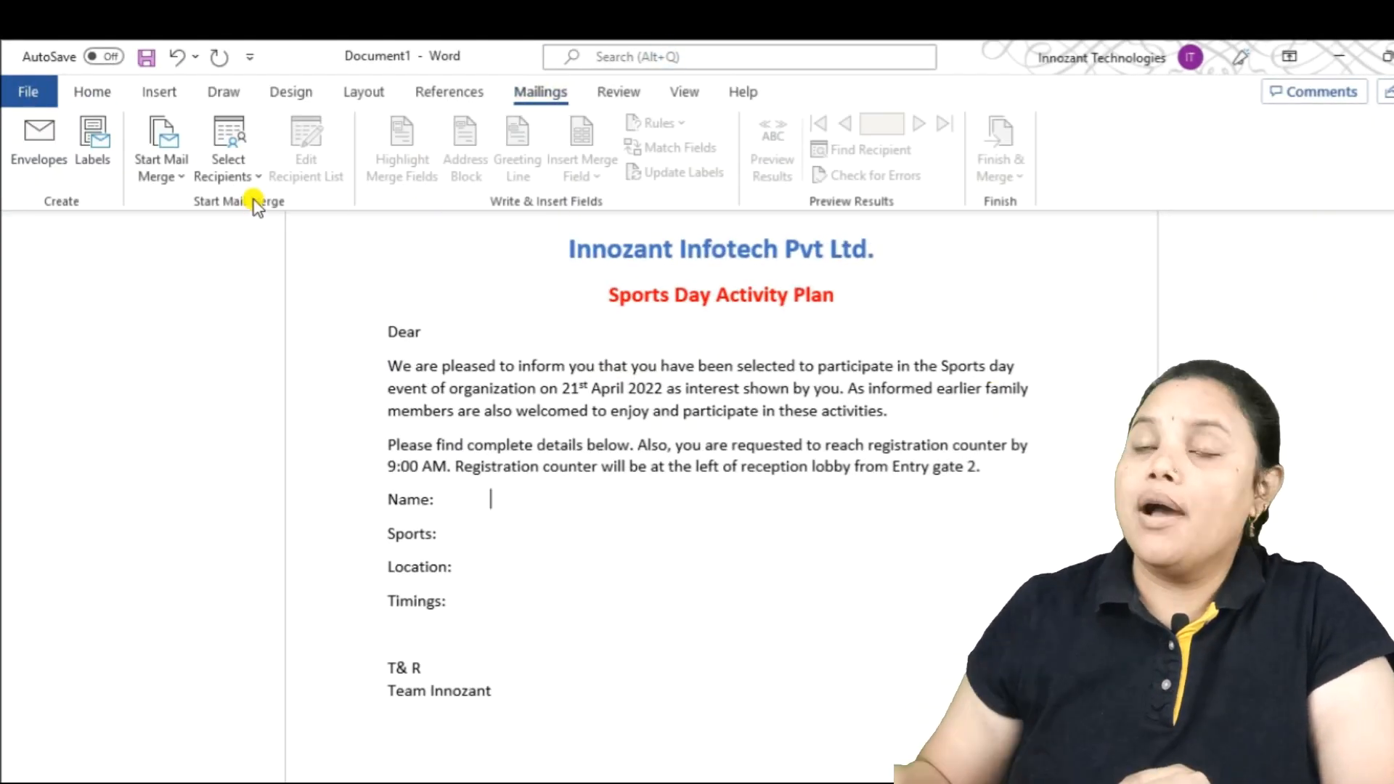
click(149, 182)
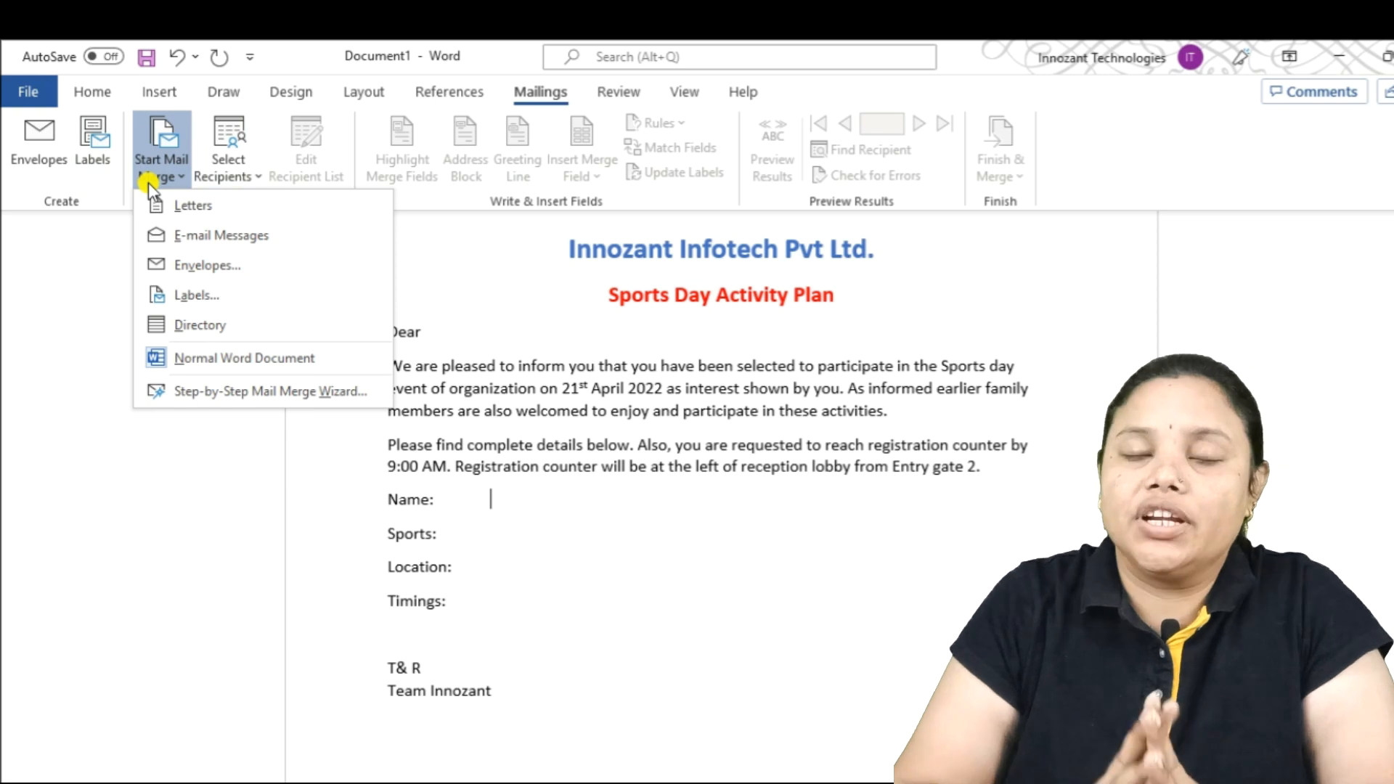
click(246, 178)
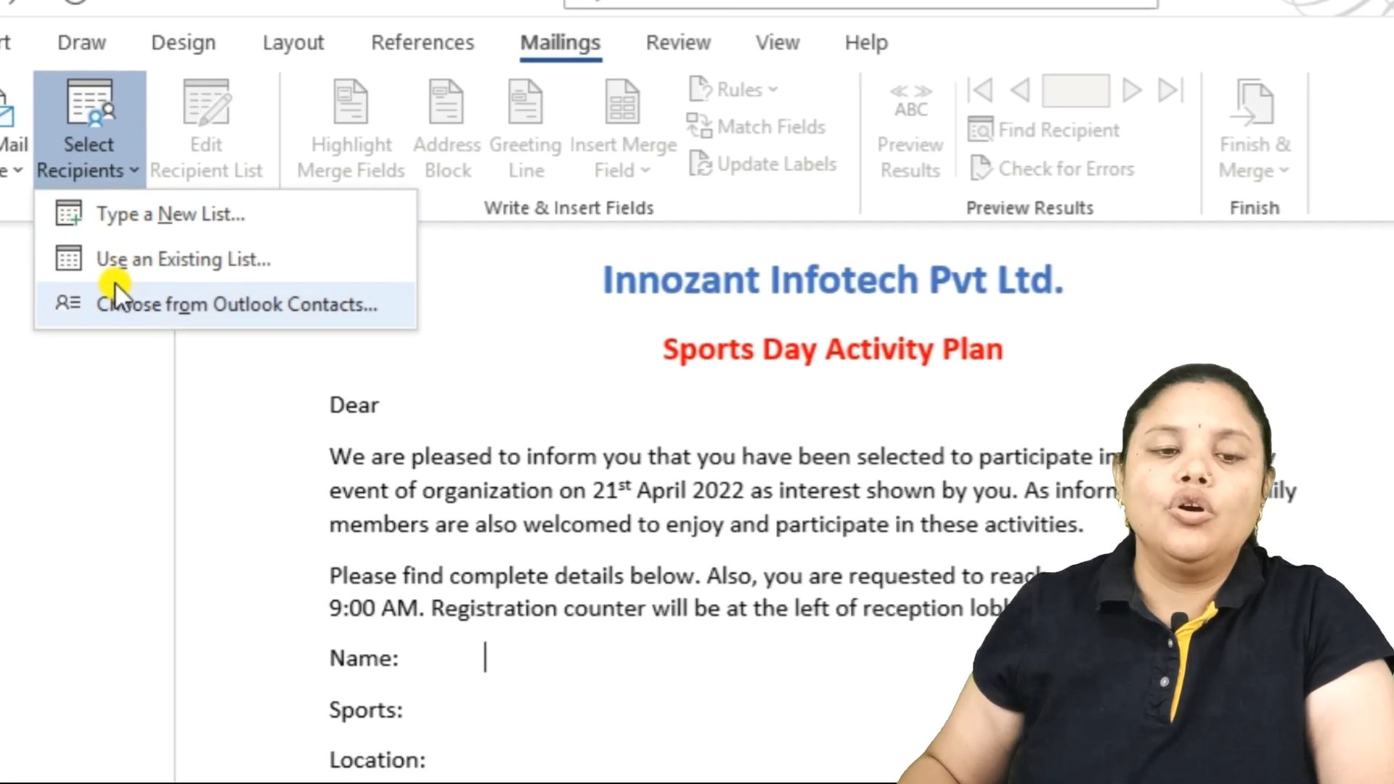
click(134, 262)
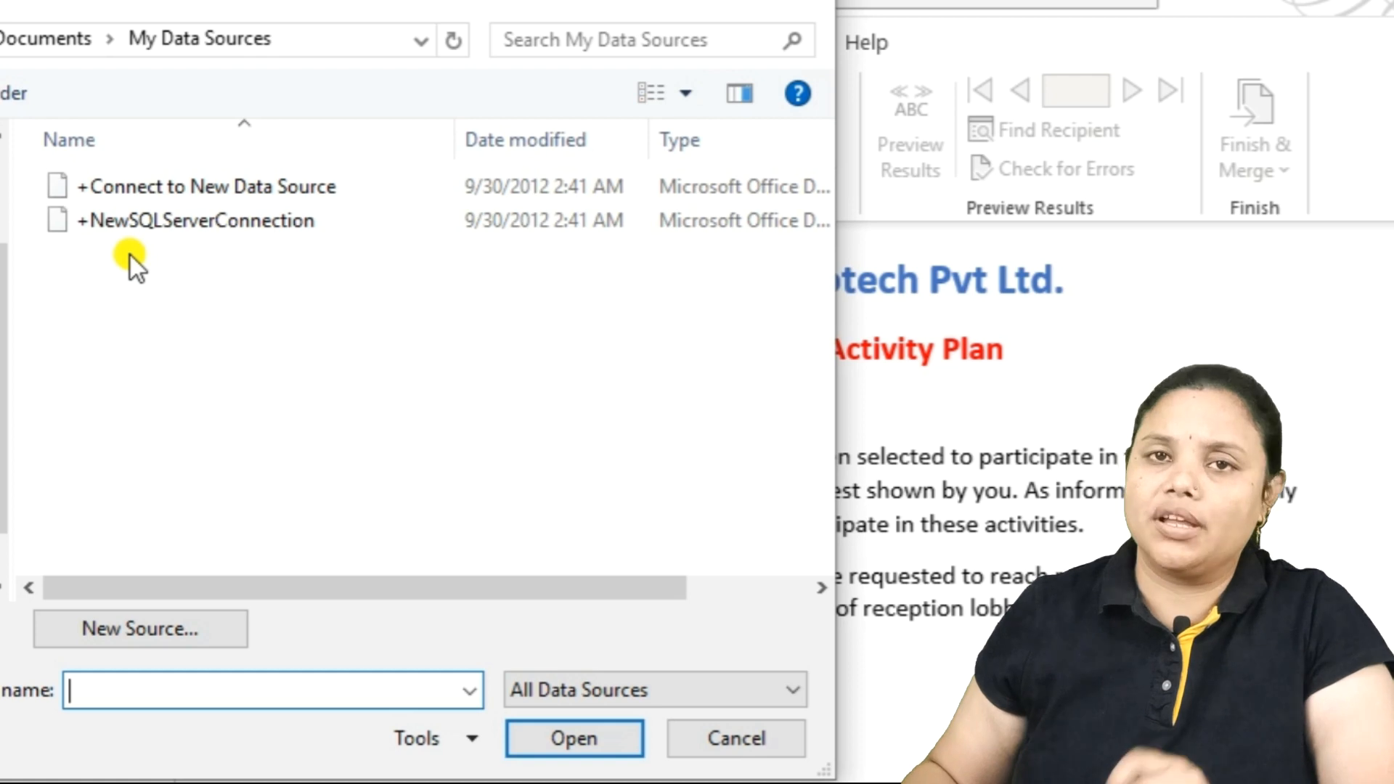
click(1, 450)
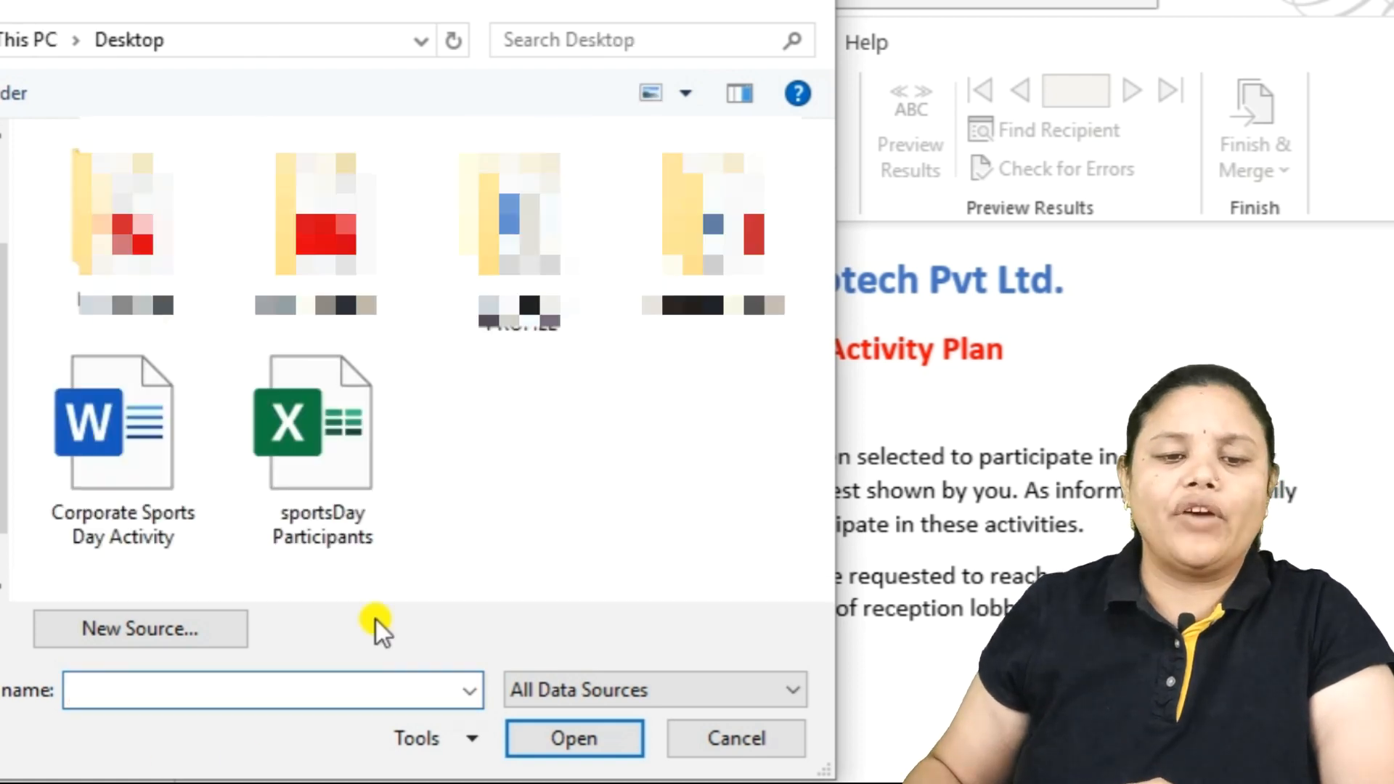
double_click(315, 465)
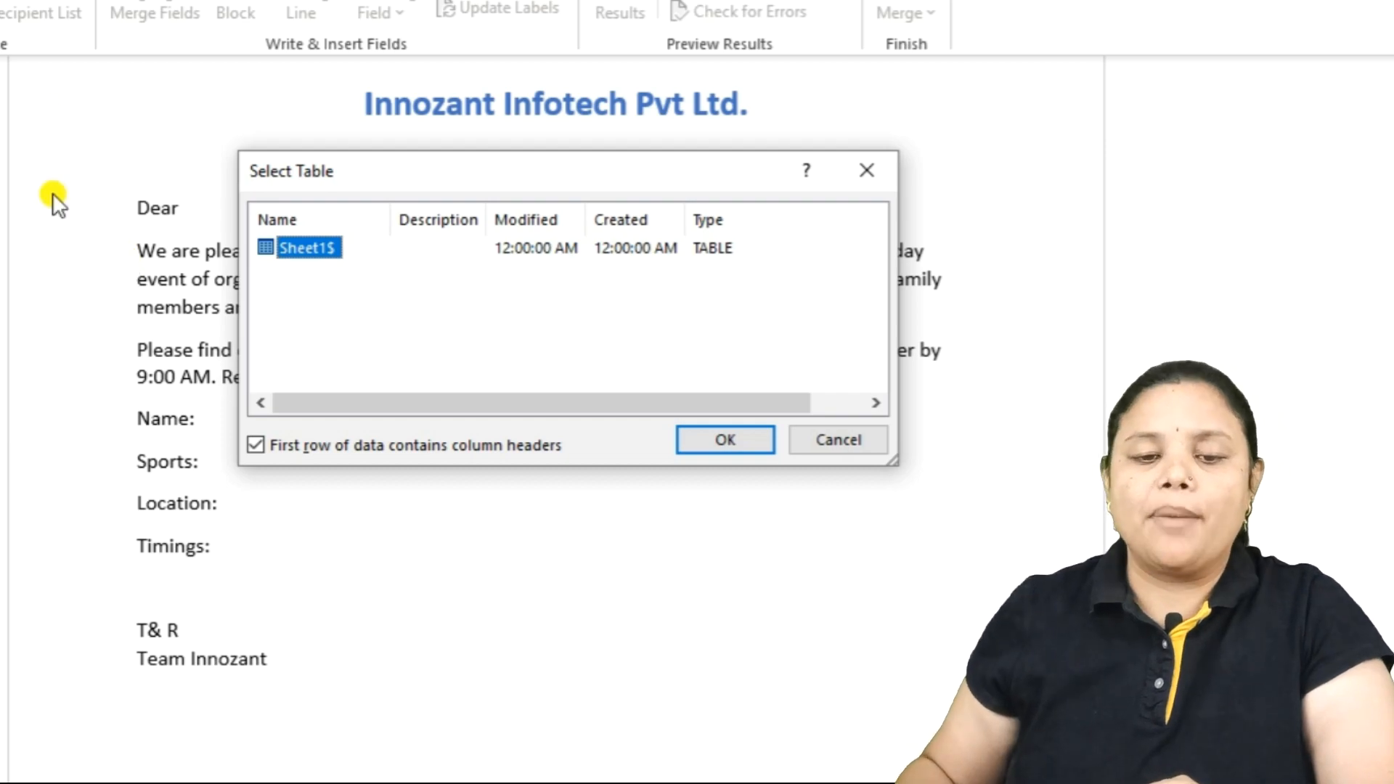
click(446, 250)
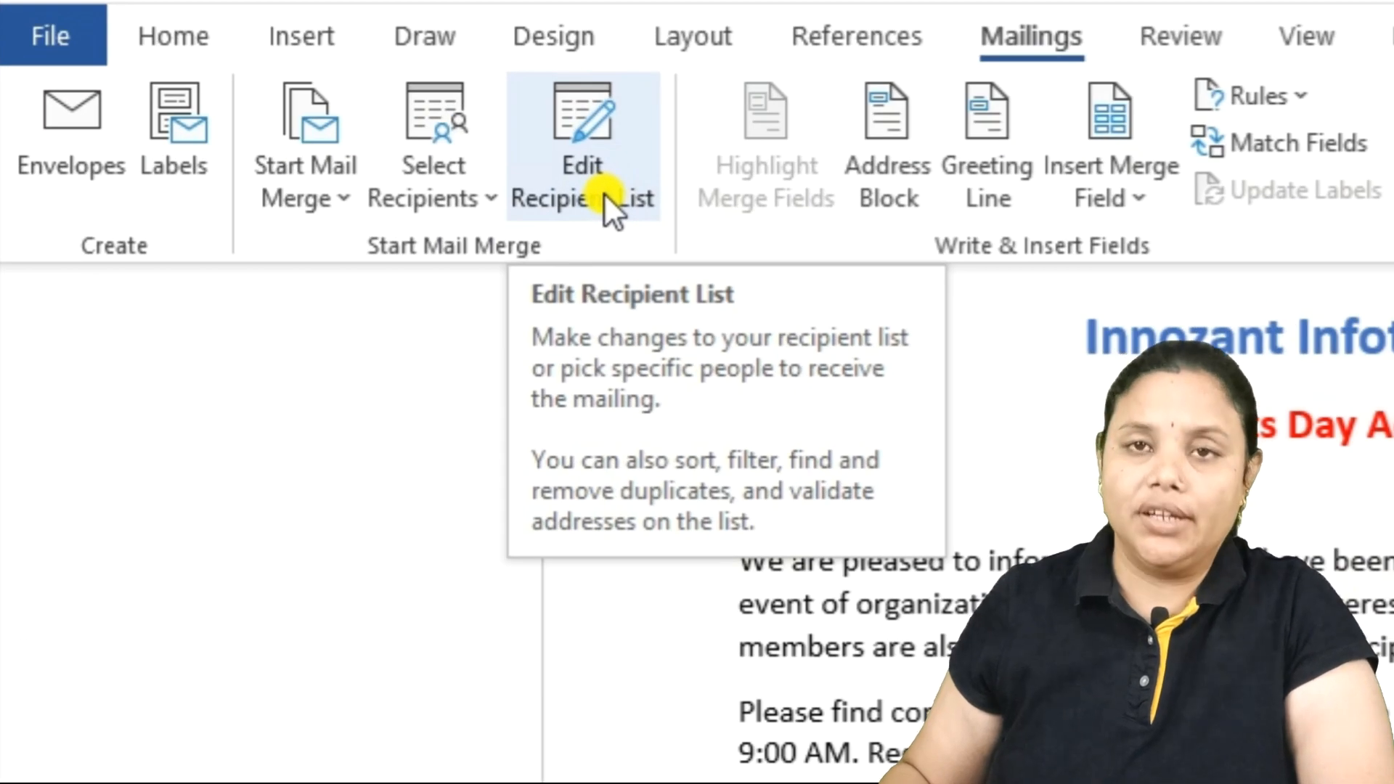
Sort the mail merge recipient list by Name in ascending order.
click(603, 193)
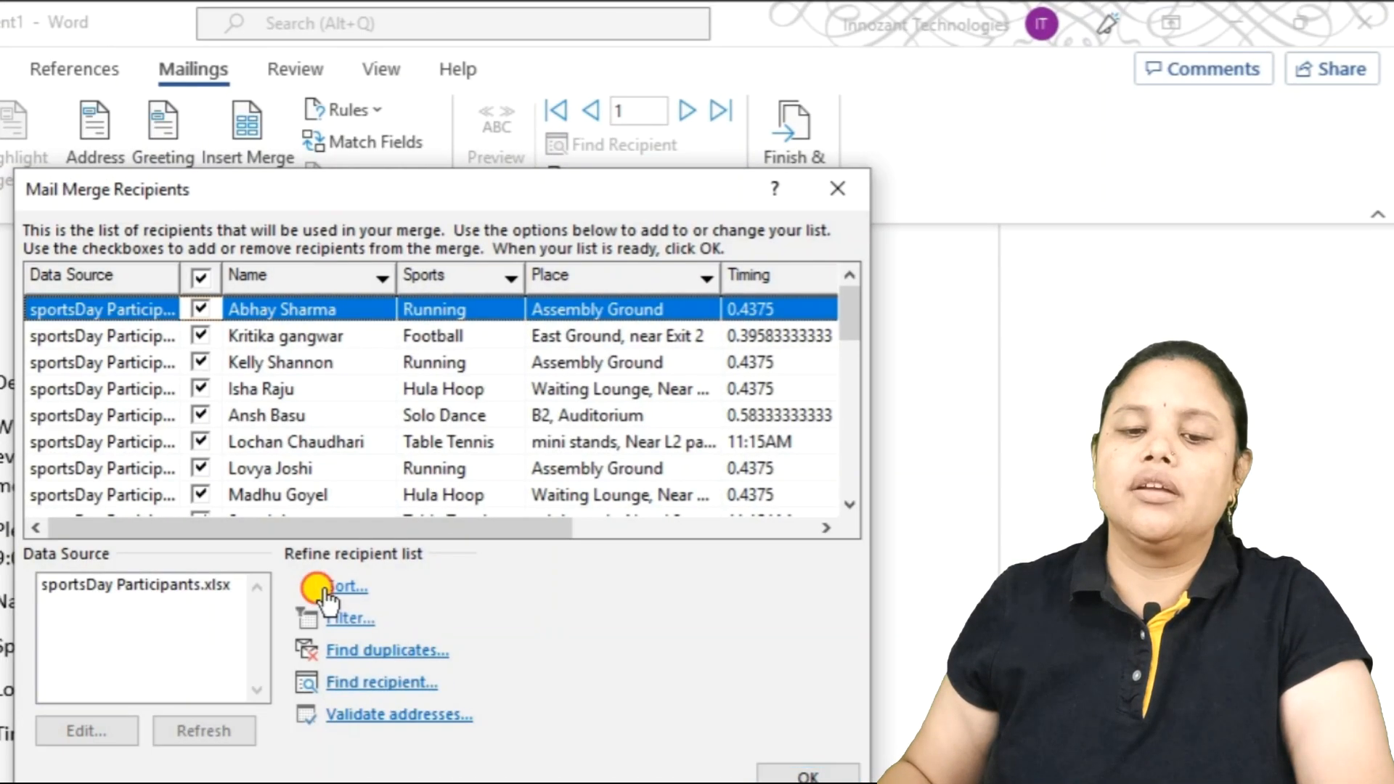
click(330, 435)
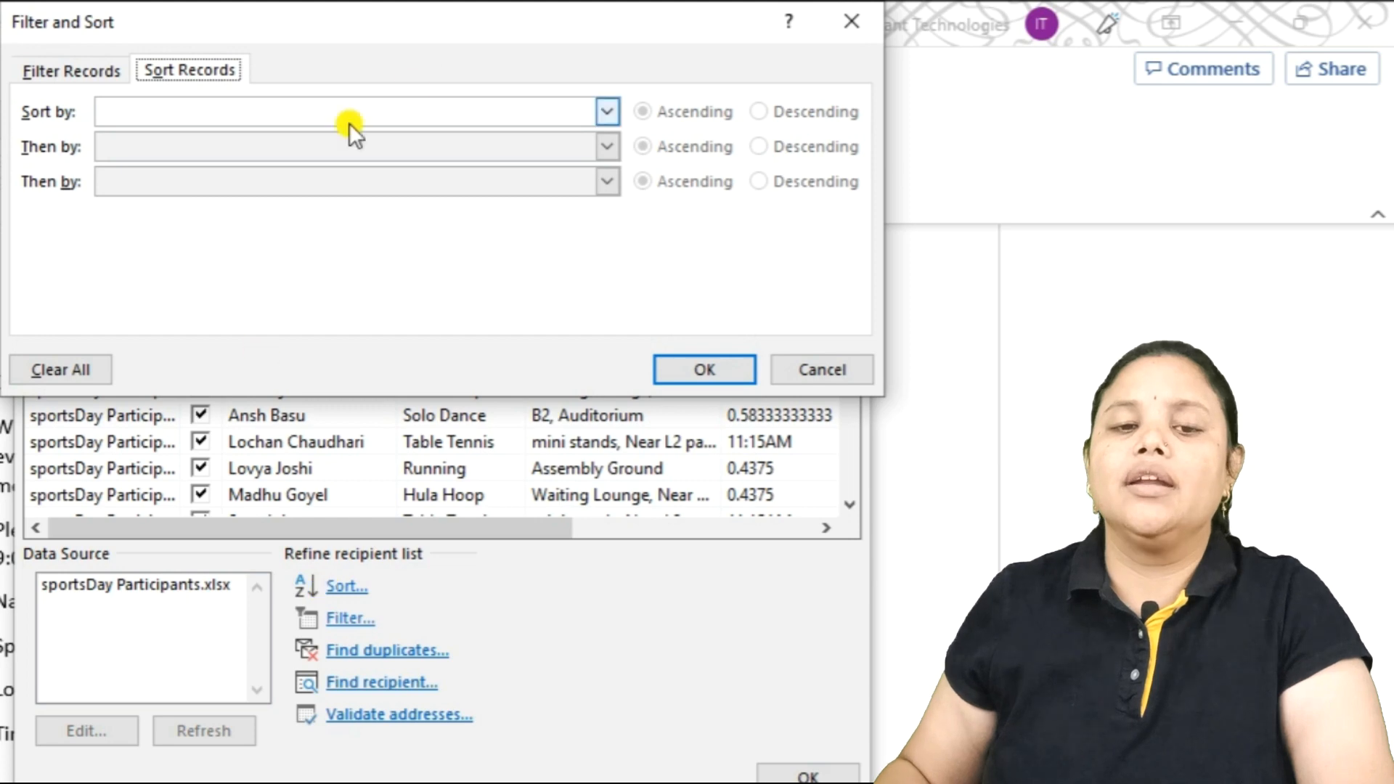
click(608, 109)
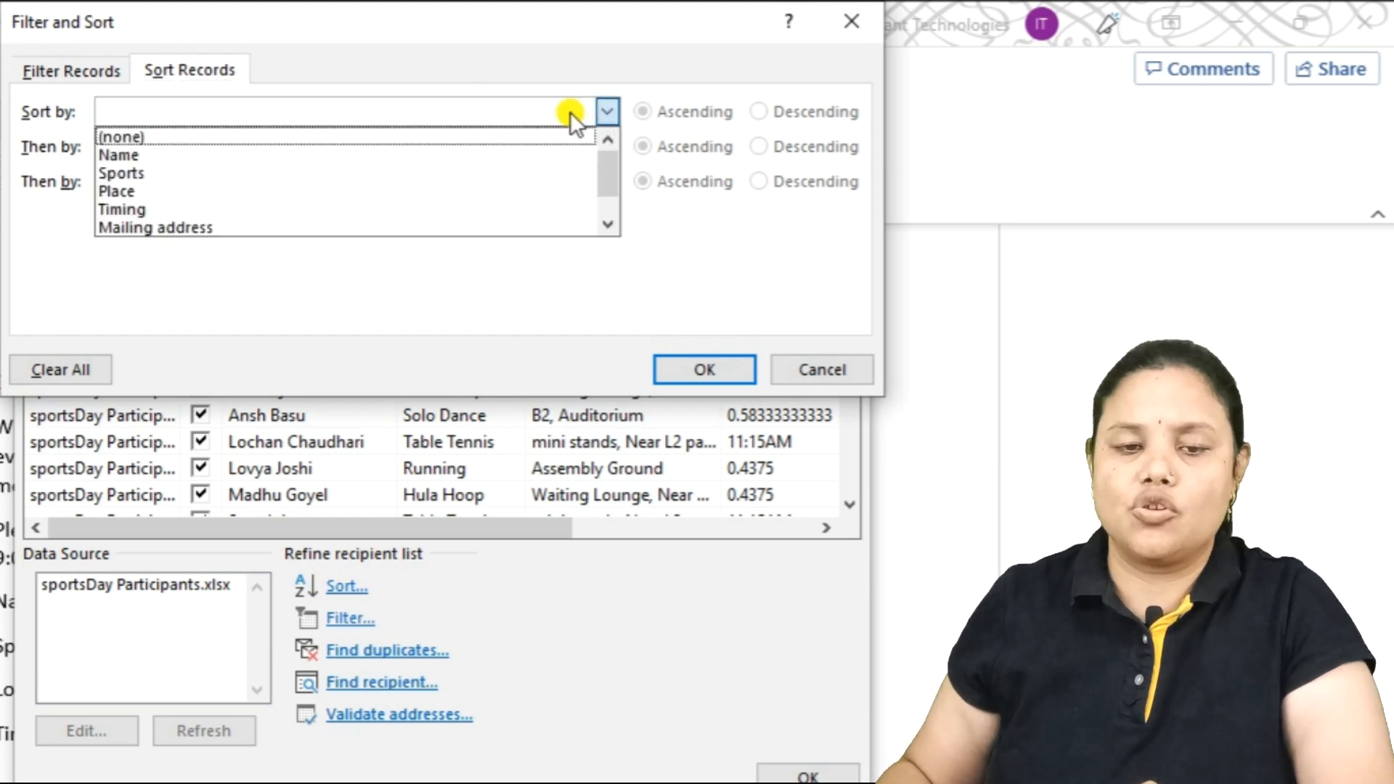
click(271, 150)
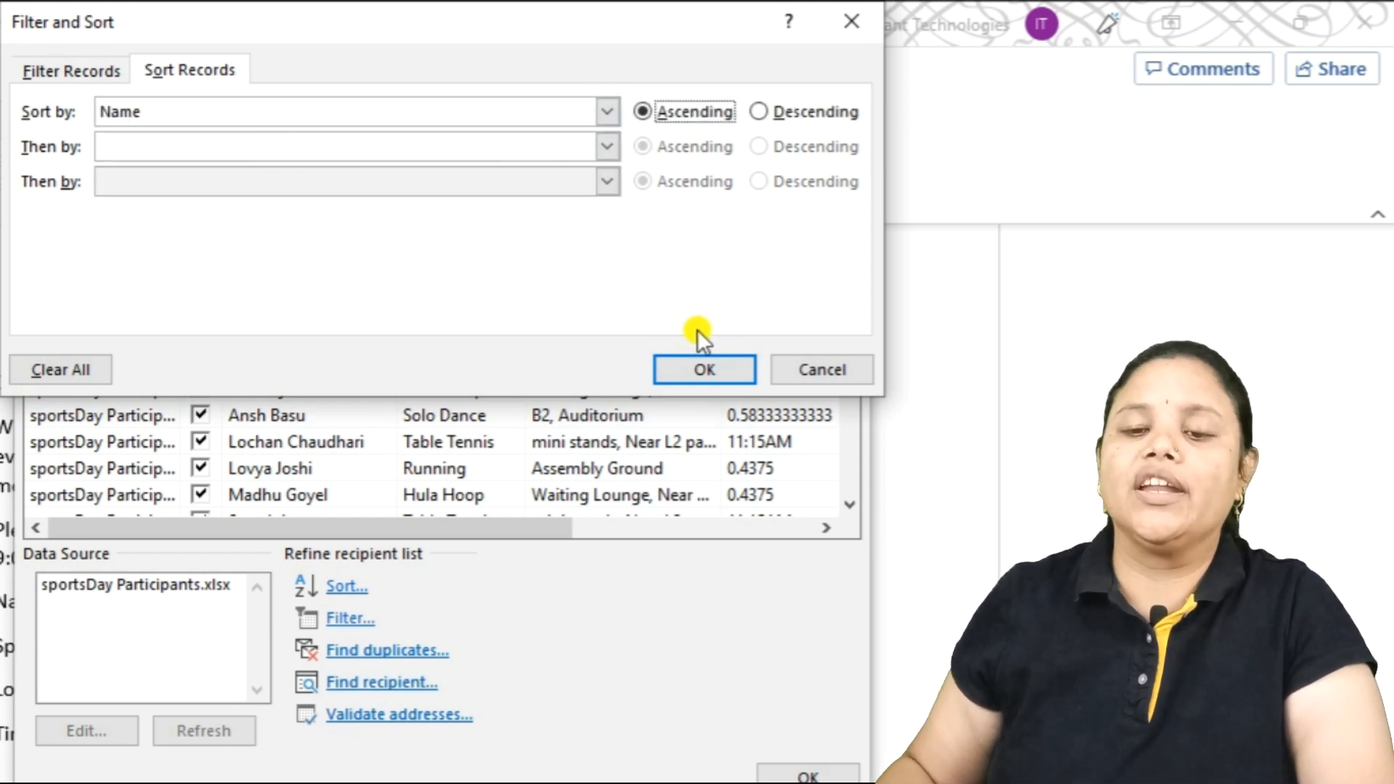
click(703, 366)
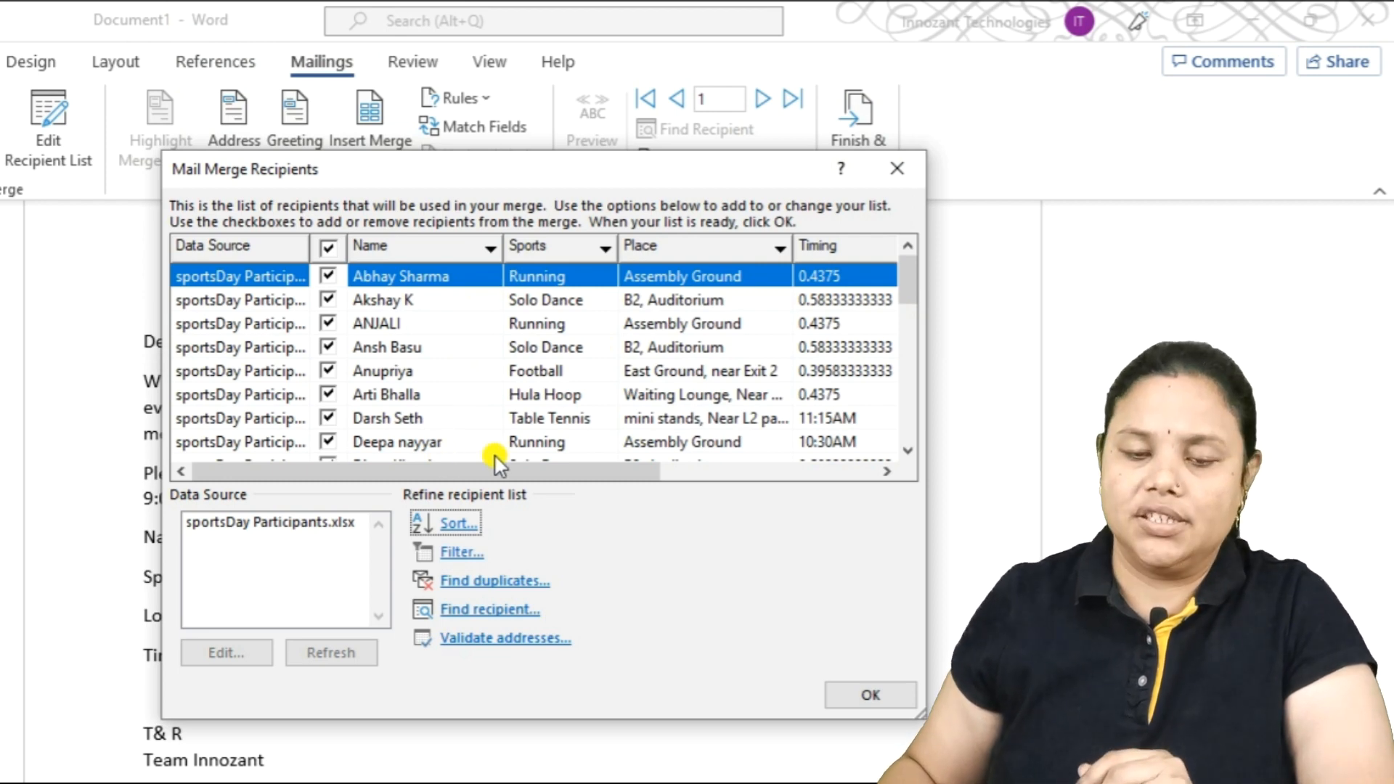
Filter the recipient list to Sports equal to football, and restore the list to all sports.
click(458, 552)
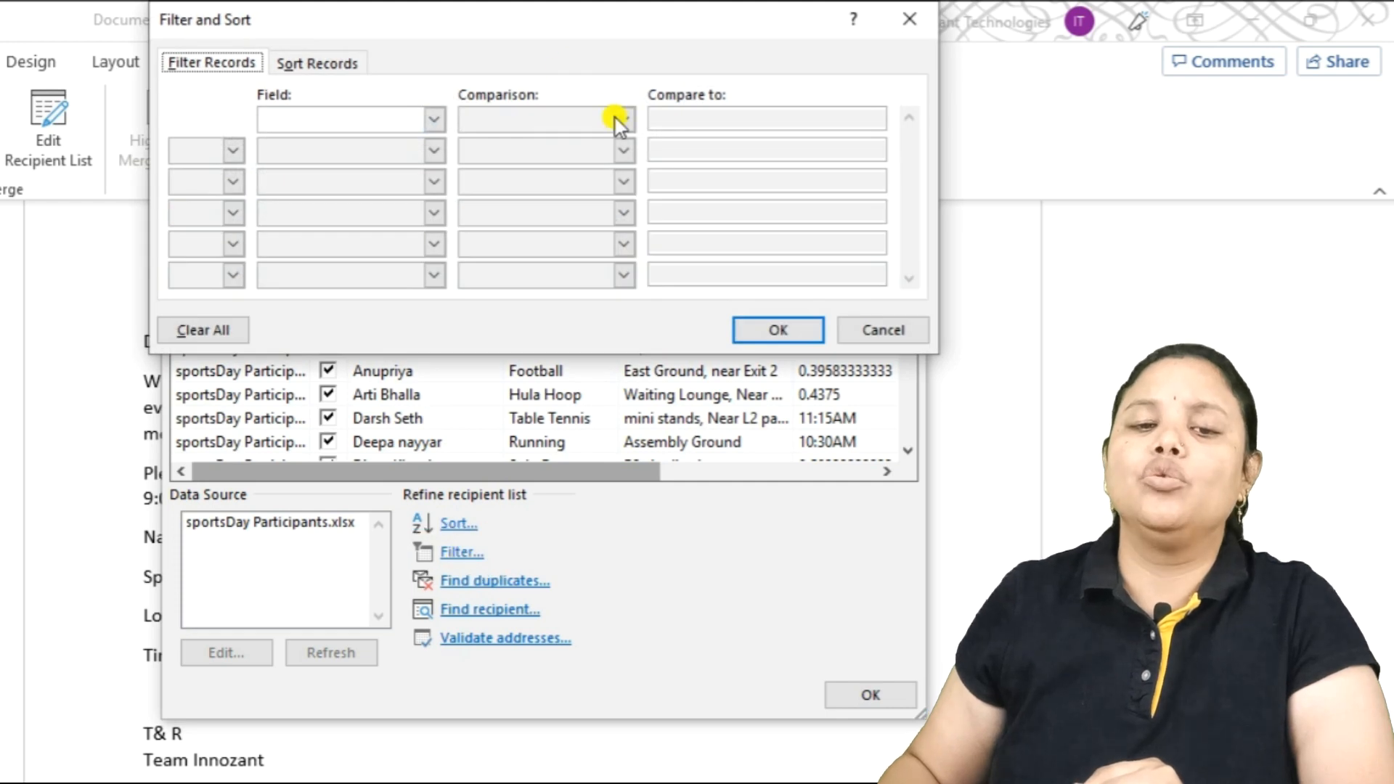
click(395, 120)
click(318, 177)
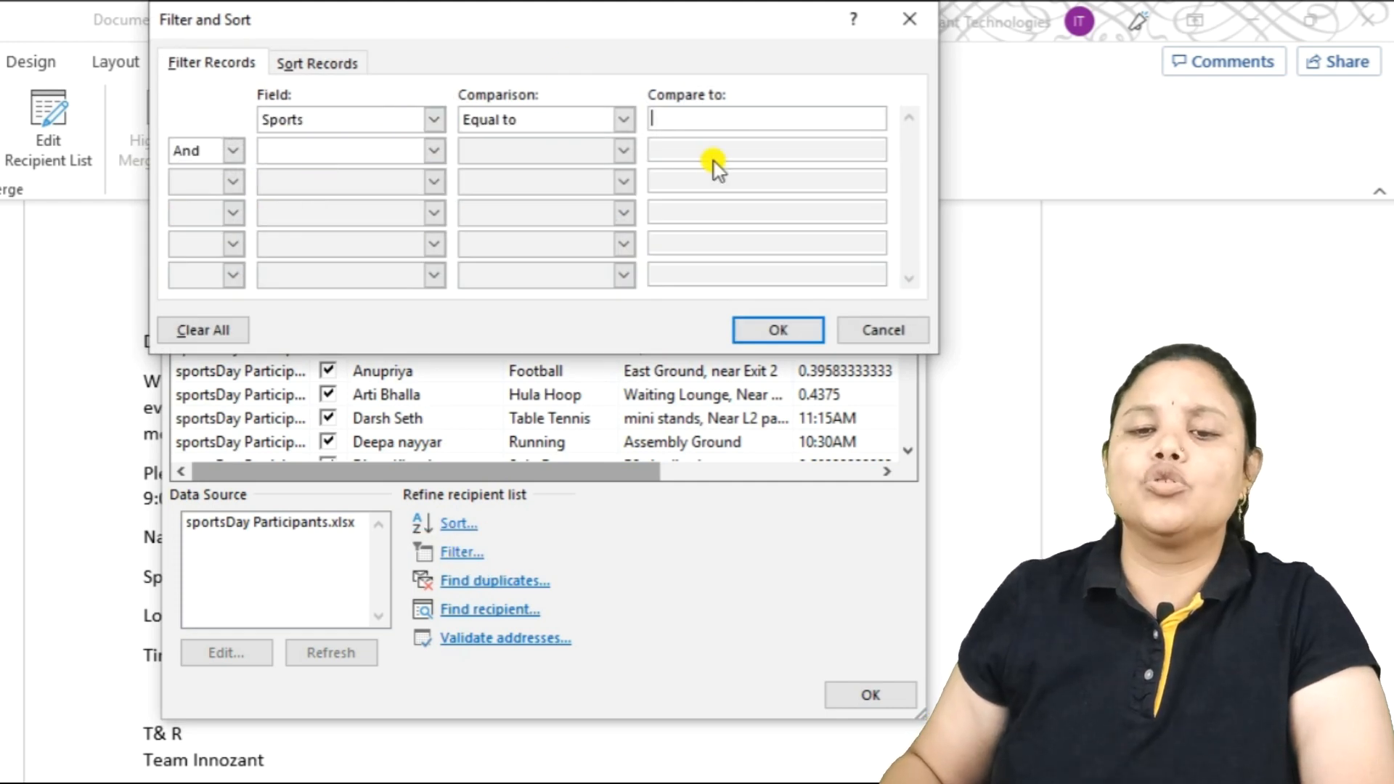
text(football)
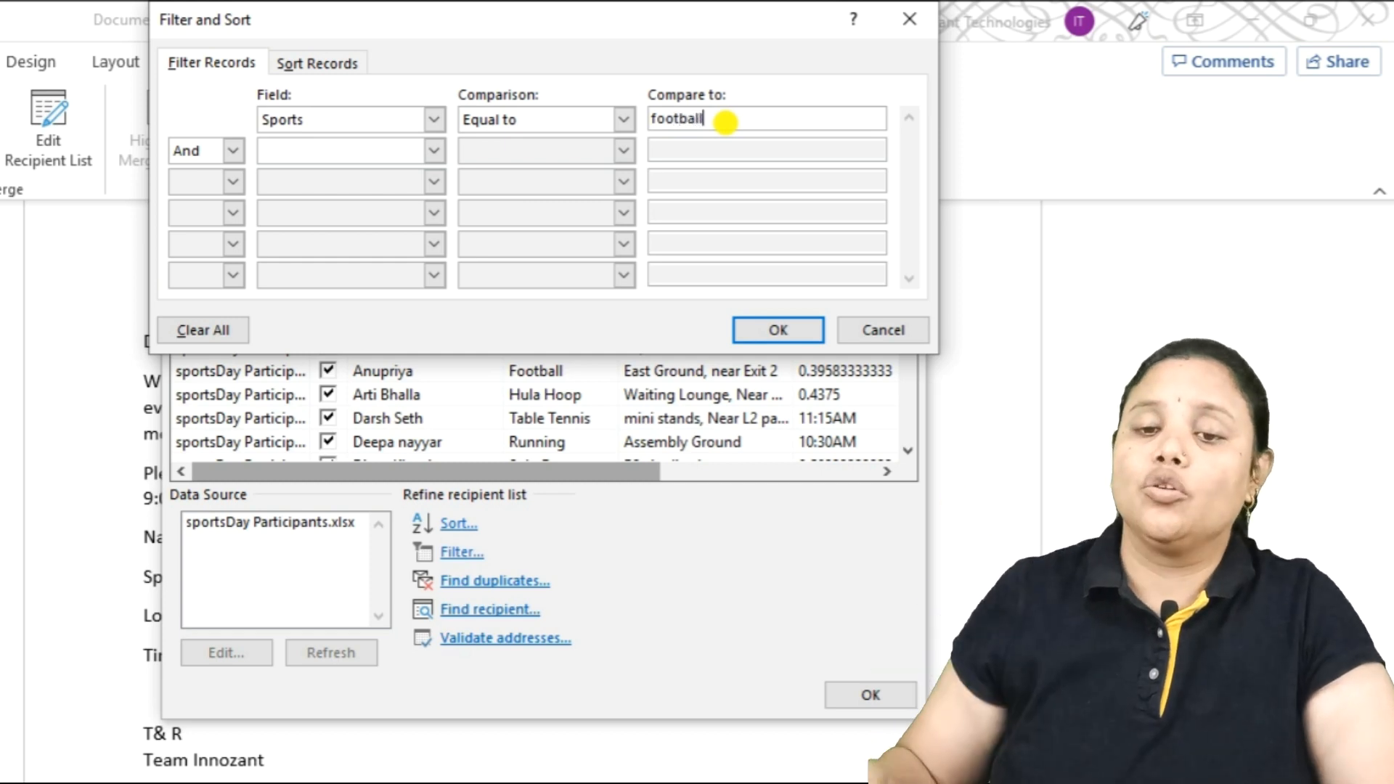
click(758, 335)
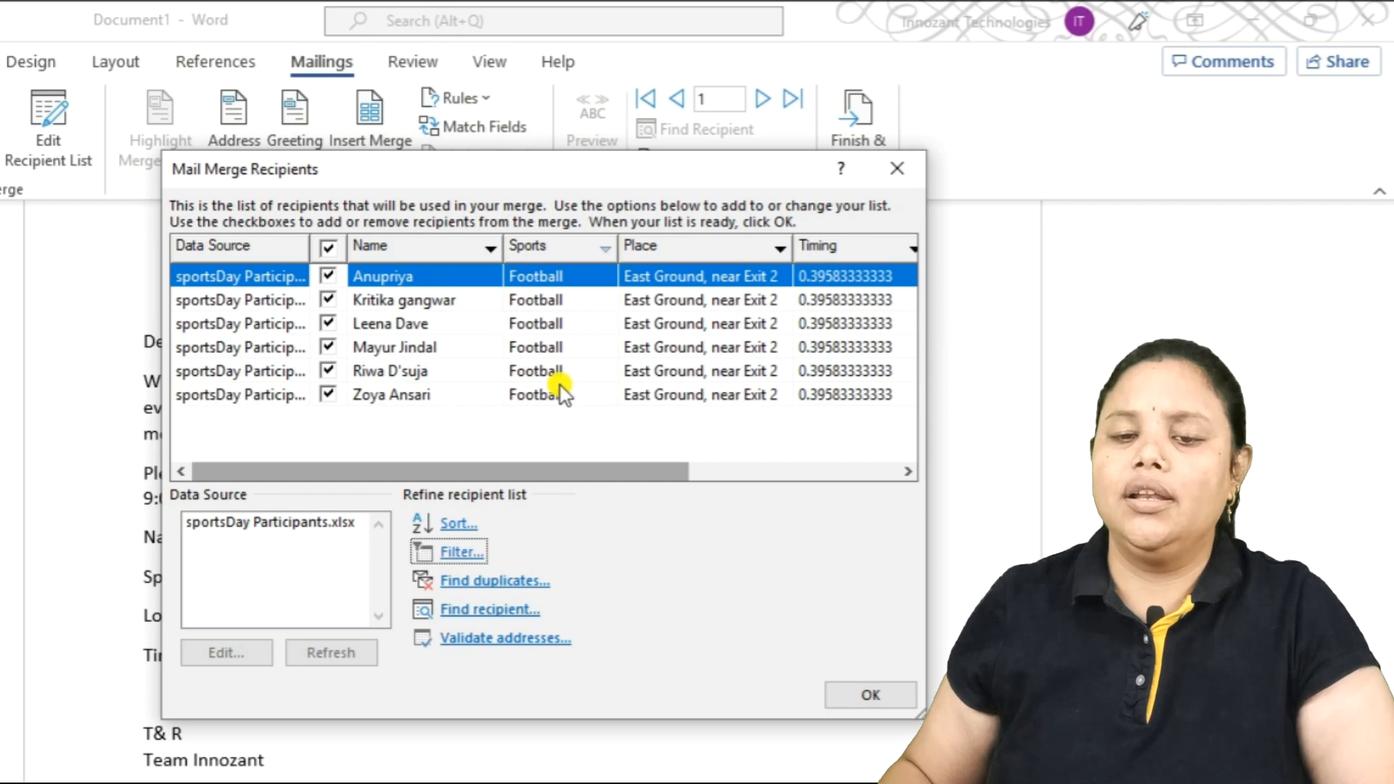
click(608, 248)
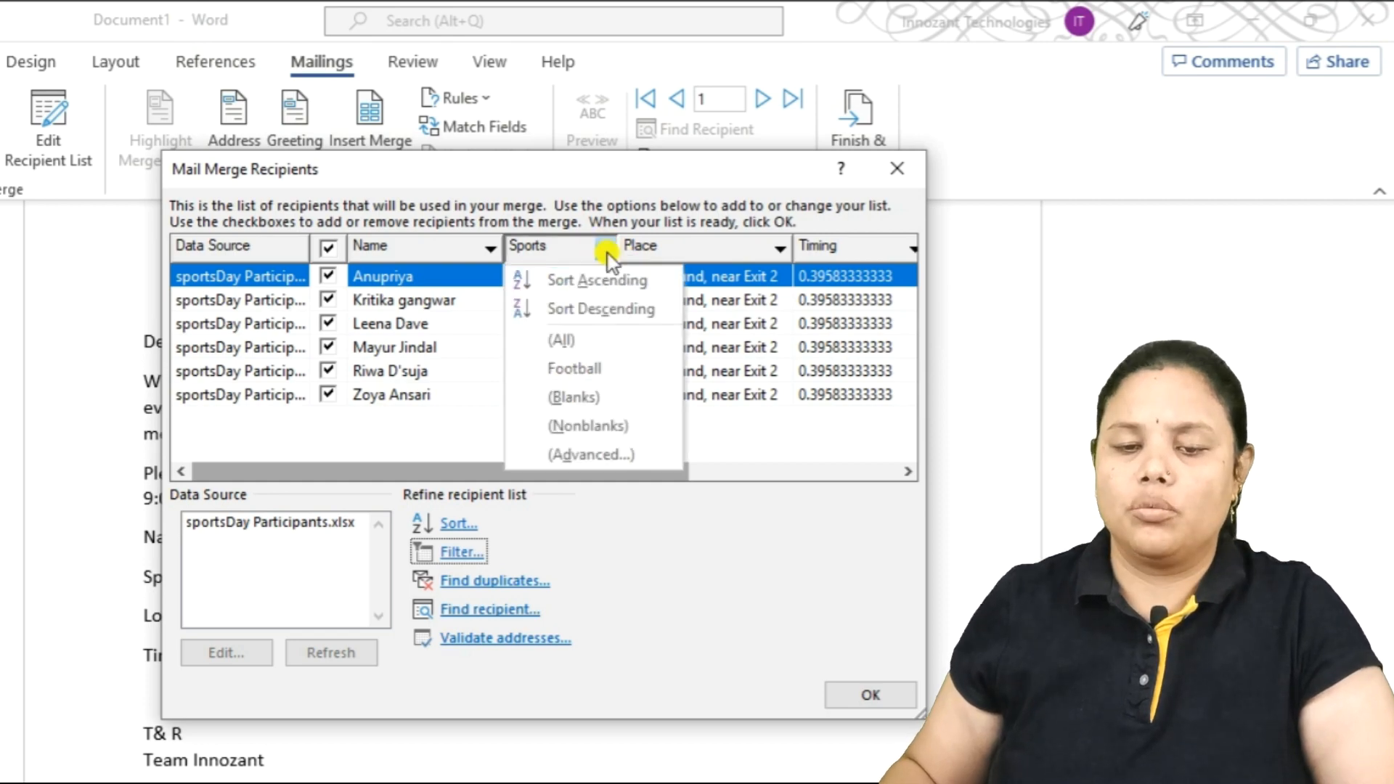
click(560, 340)
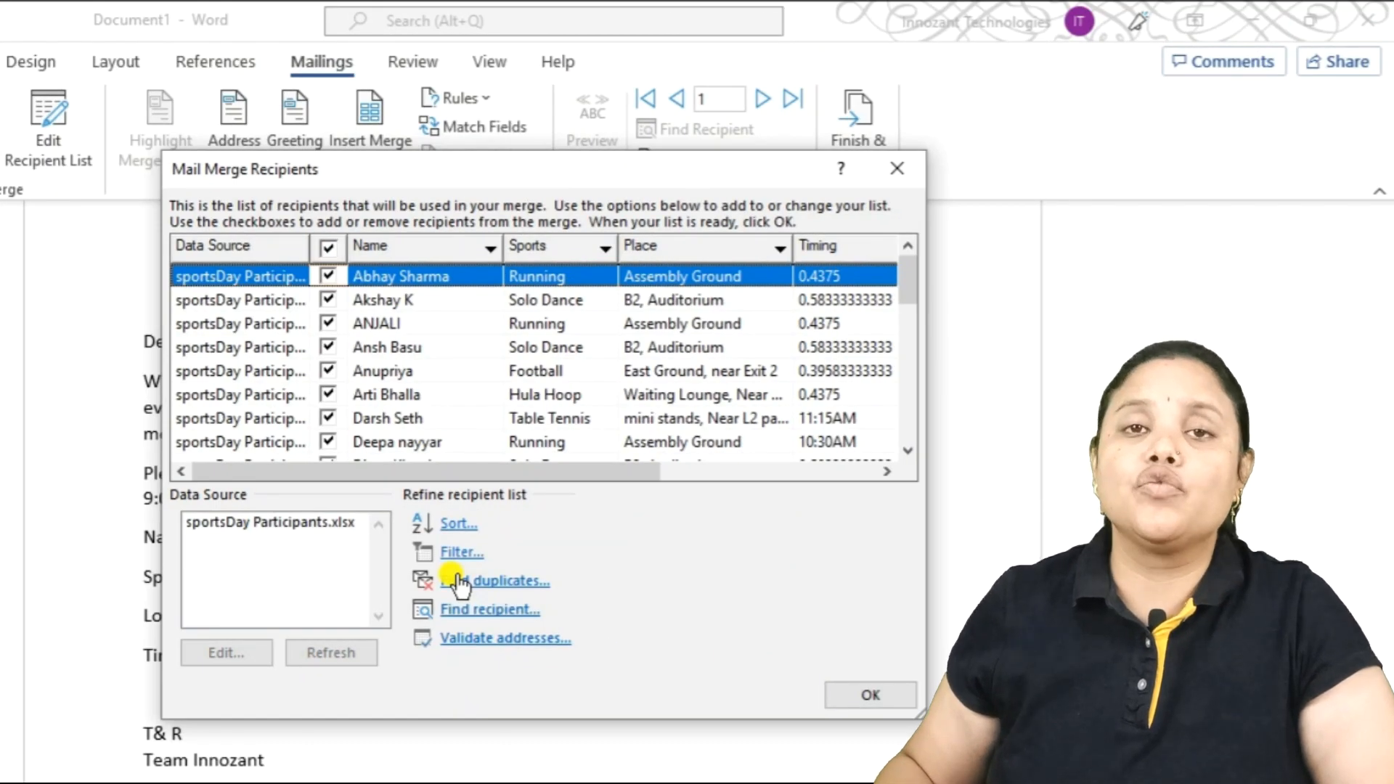
Check the recipient list for duplicate entries and accept the list.
click(459, 581)
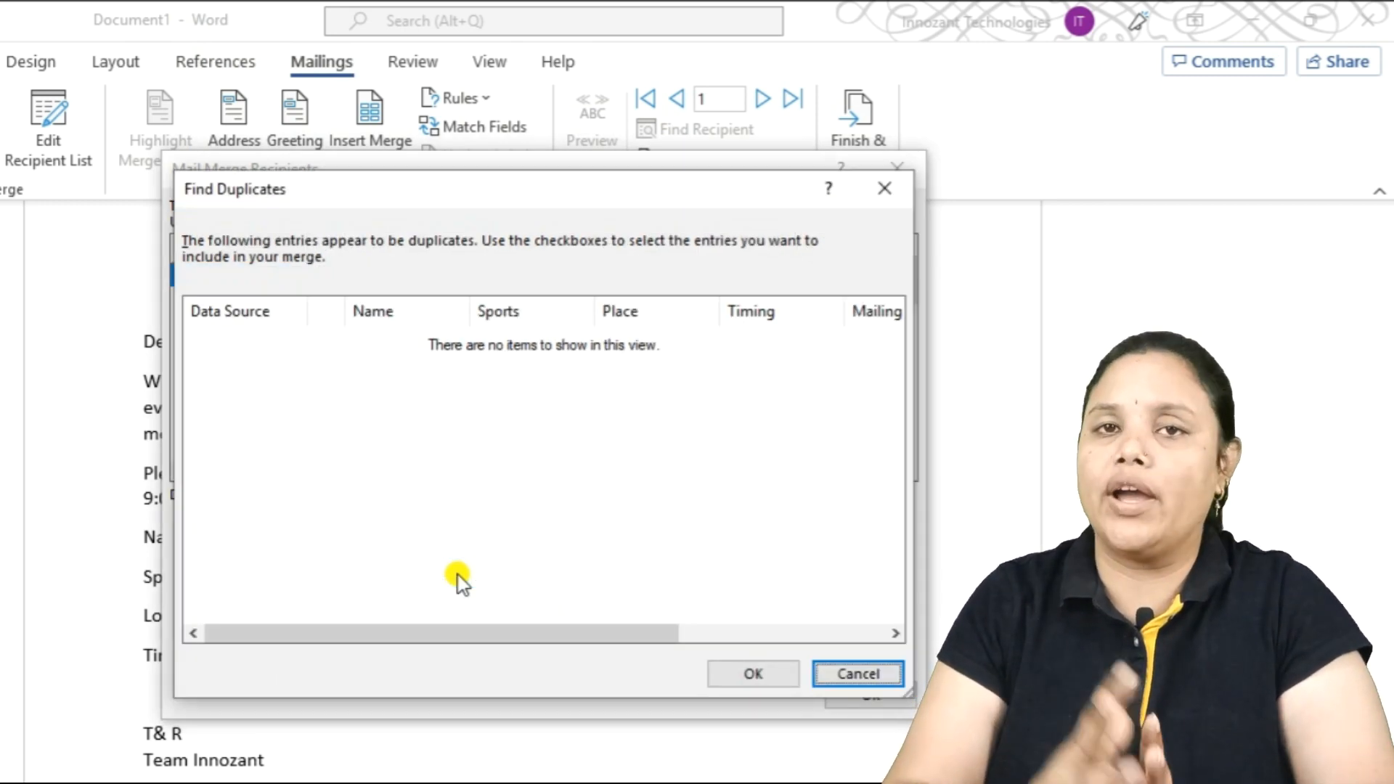
click(884, 188)
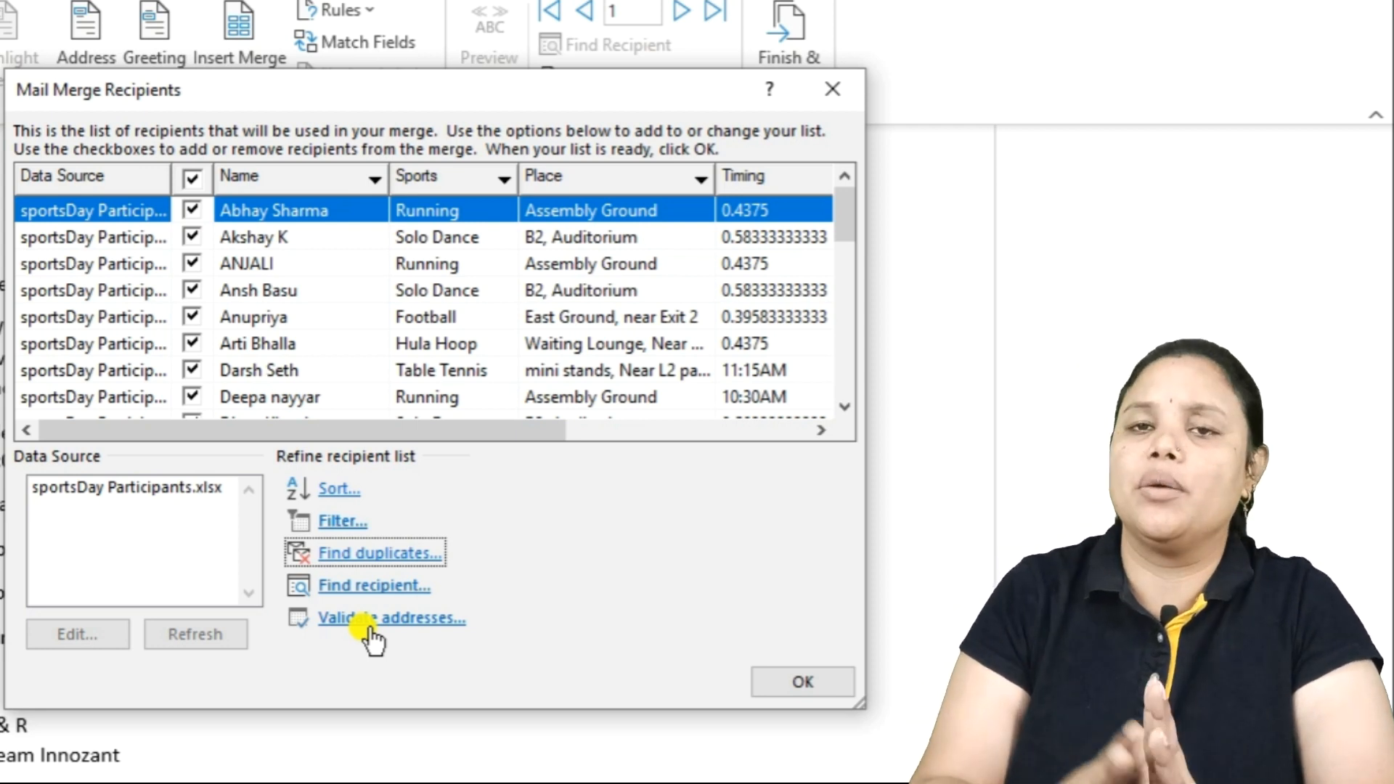
click(802, 681)
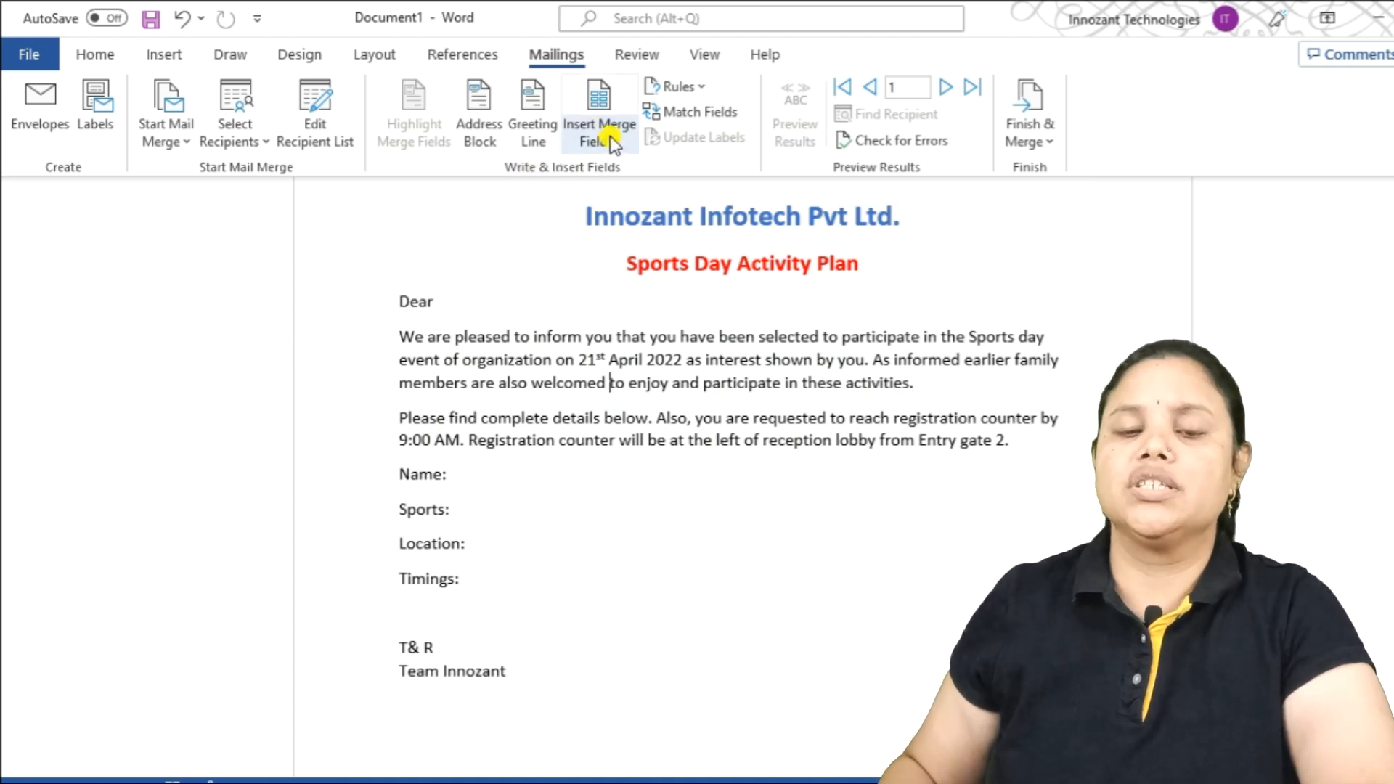
Insert the Name merge field after "Dear" in the letter's greeting line.
click(610, 137)
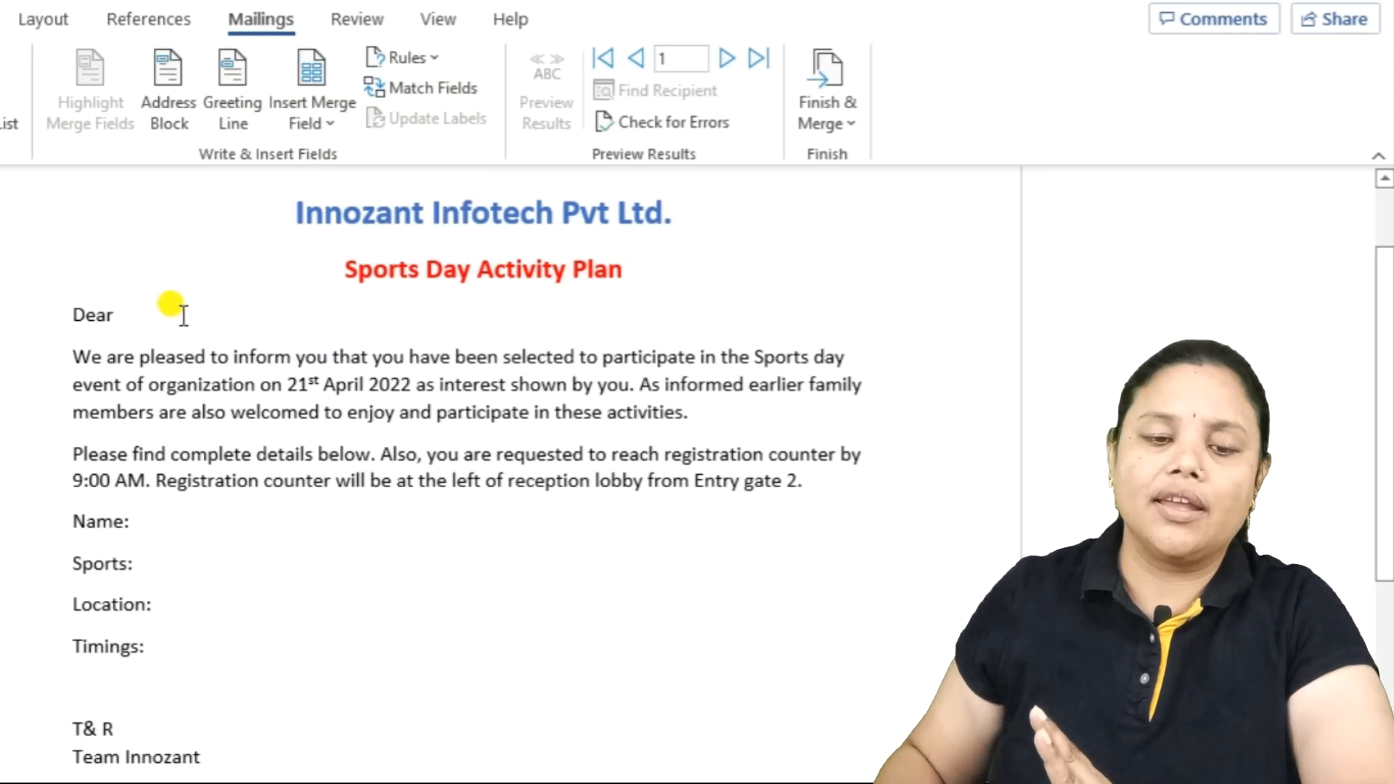
click(155, 314)
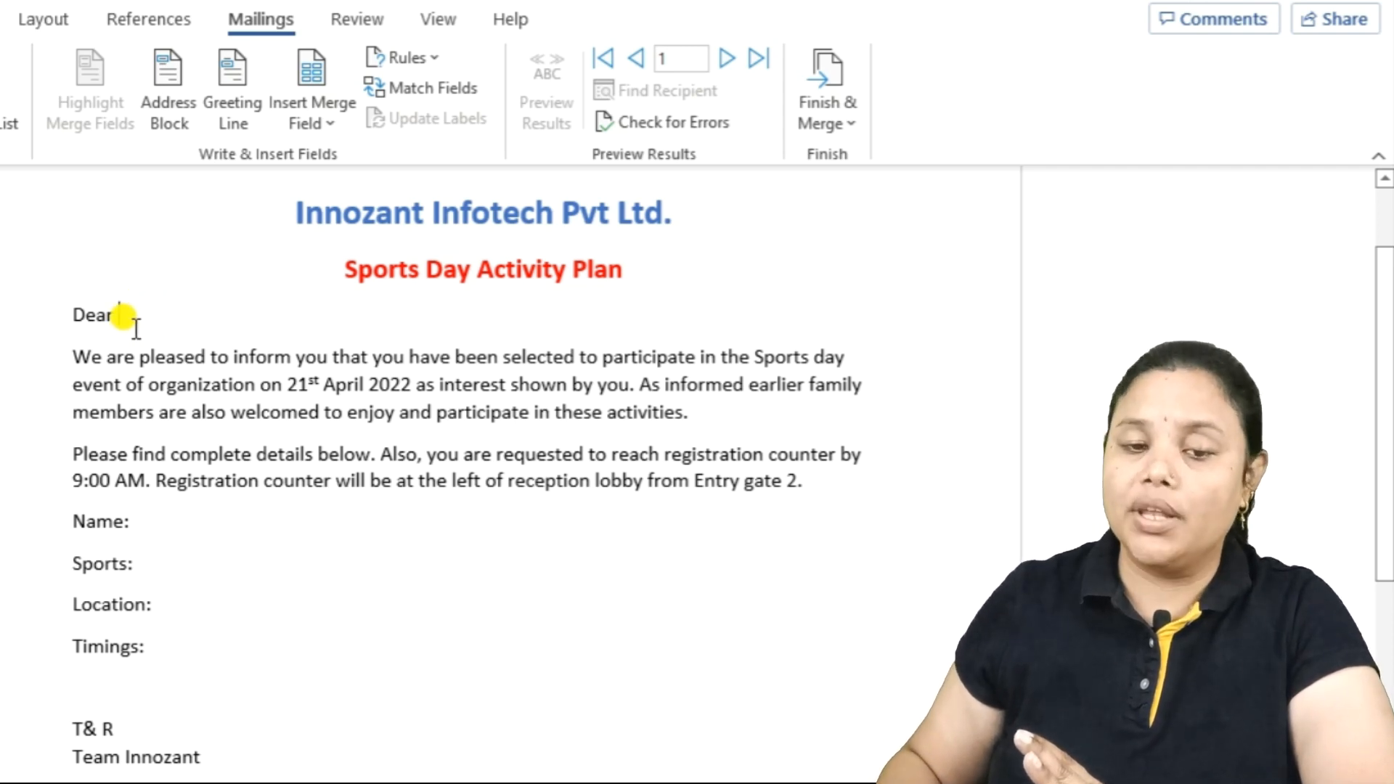
click(312, 116)
click(320, 157)
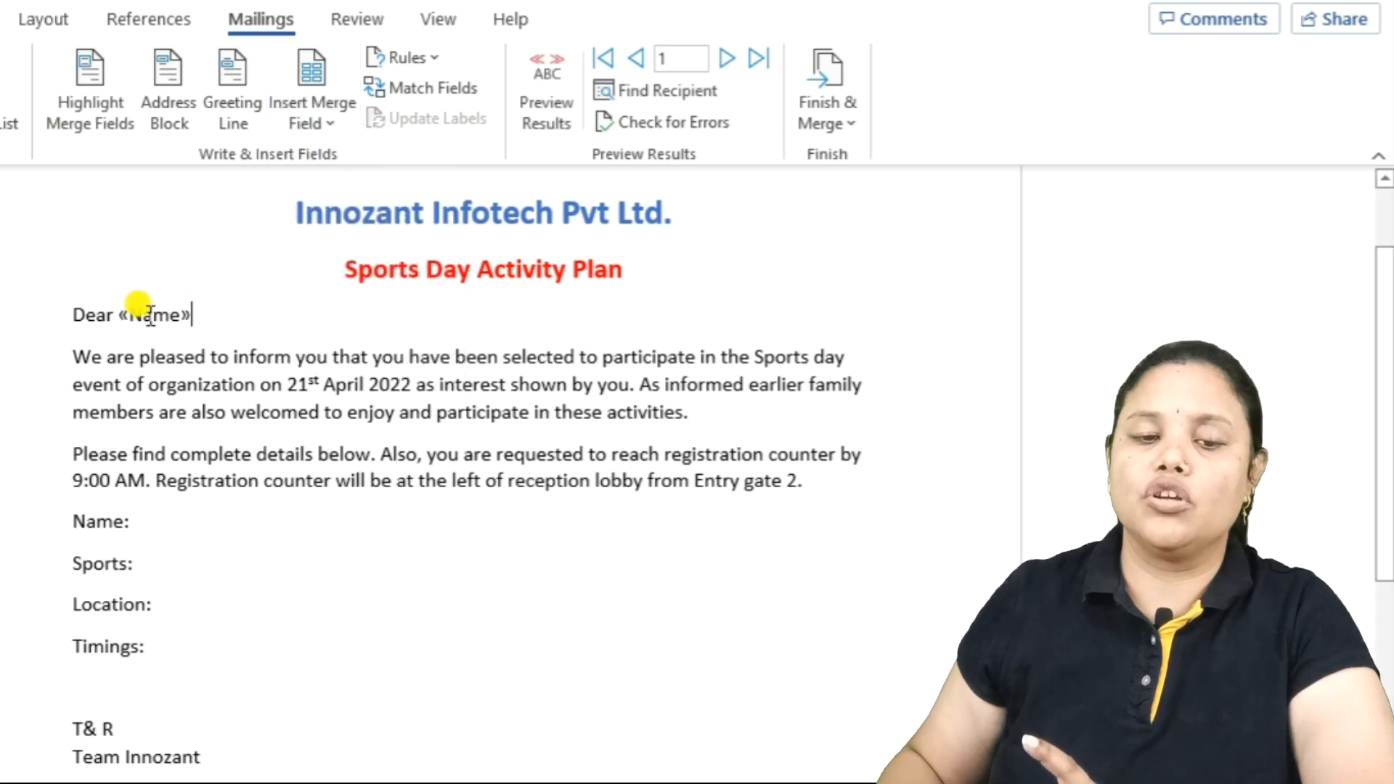
Delete the Name merge field from the greeting line.
click(192, 319)
double_click(188, 316)
key(BackSpace)
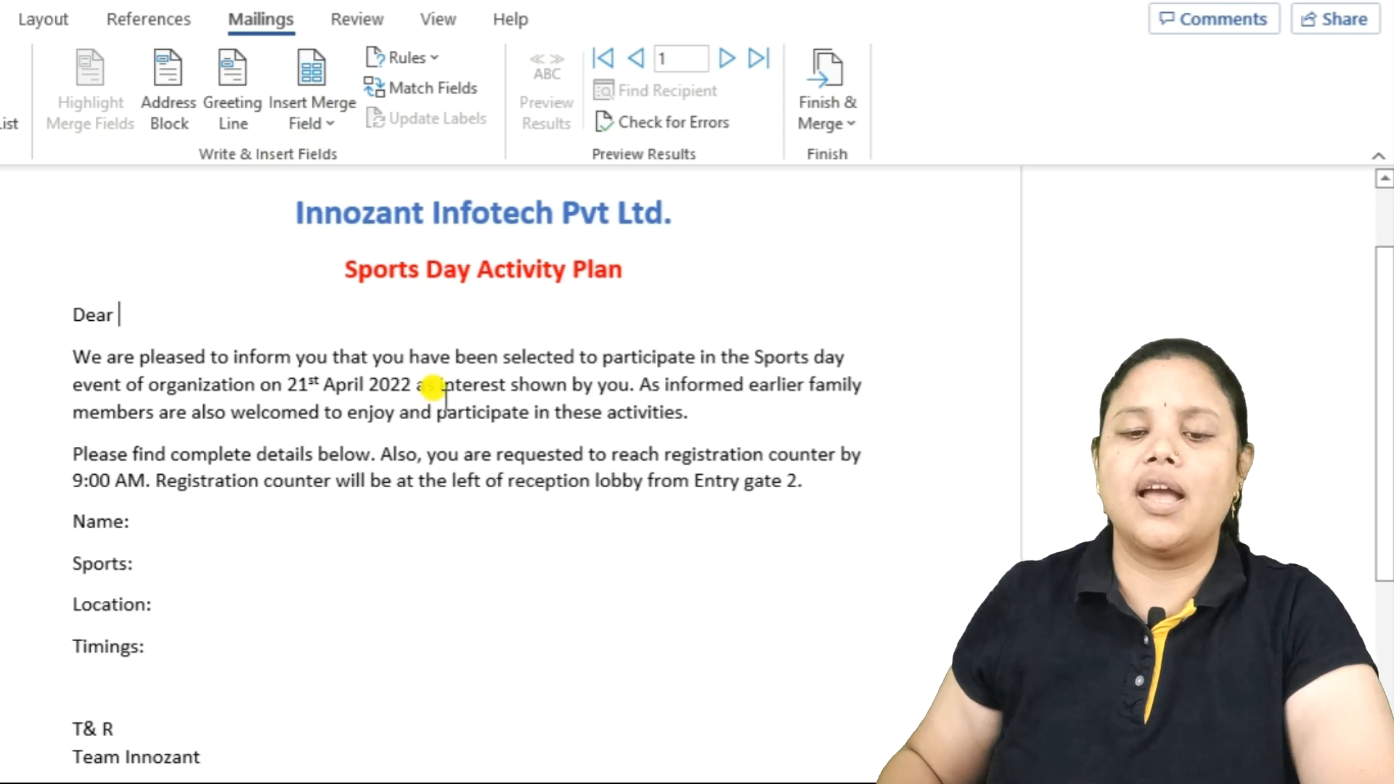
Insert the Name merge field after "April 2022" in the first paragraph and remove it again.
click(313, 131)
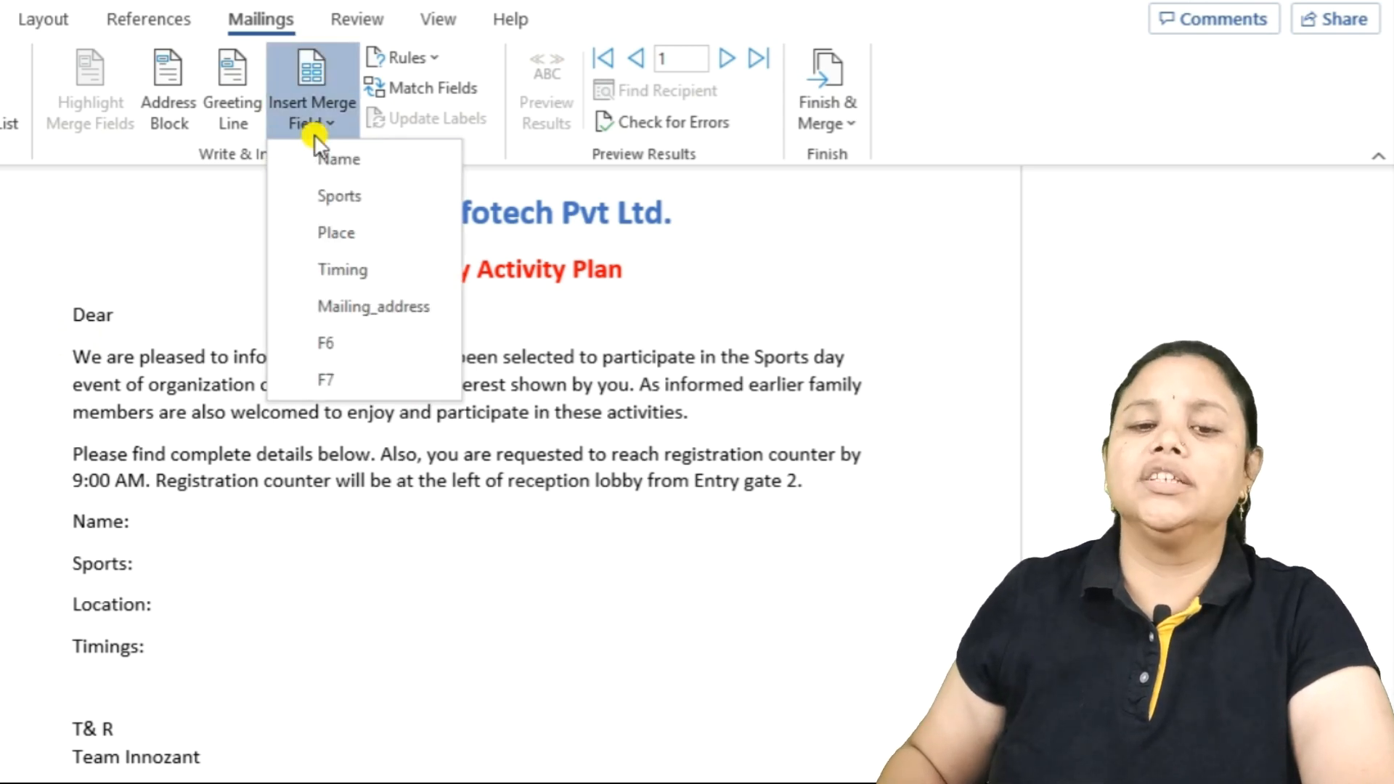
click(331, 161)
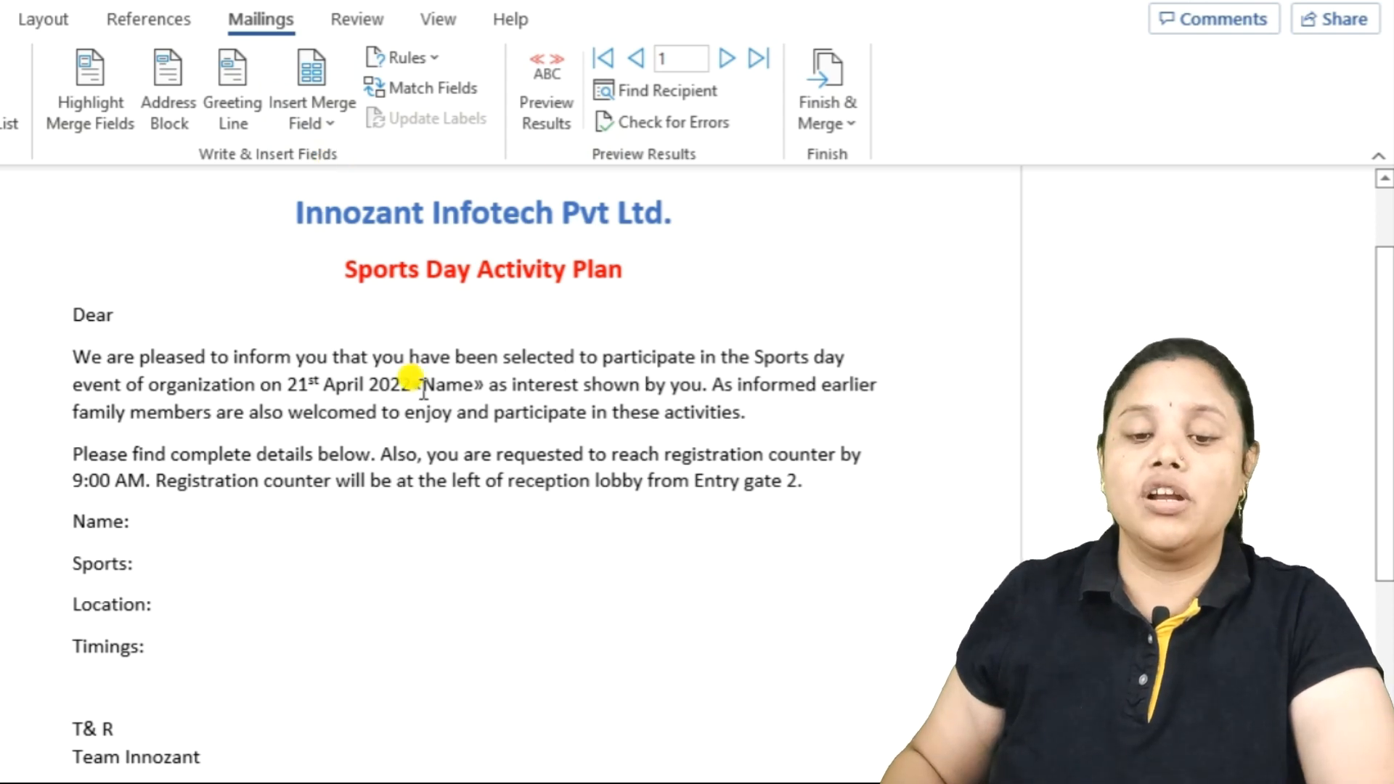
drag(410, 379, 495, 382)
click(155, 309)
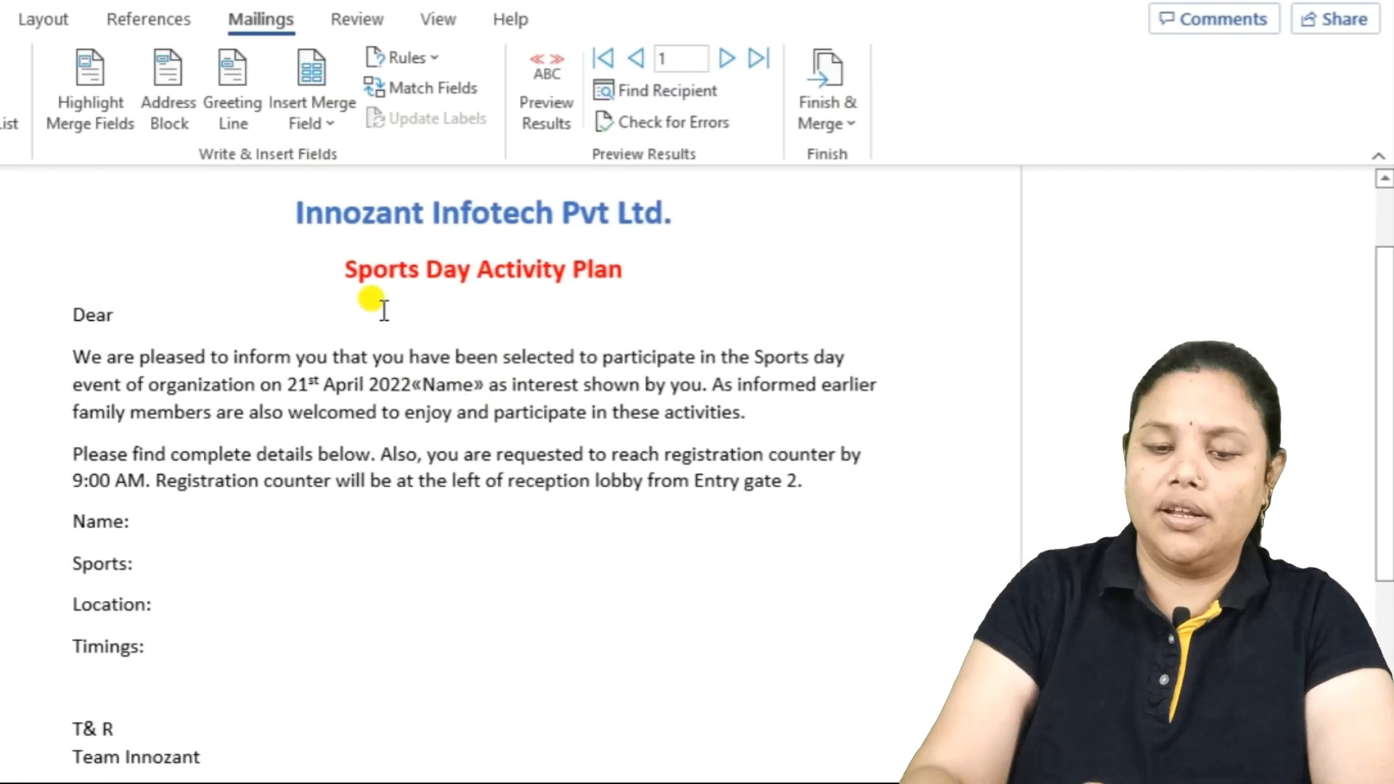
key(Delete)
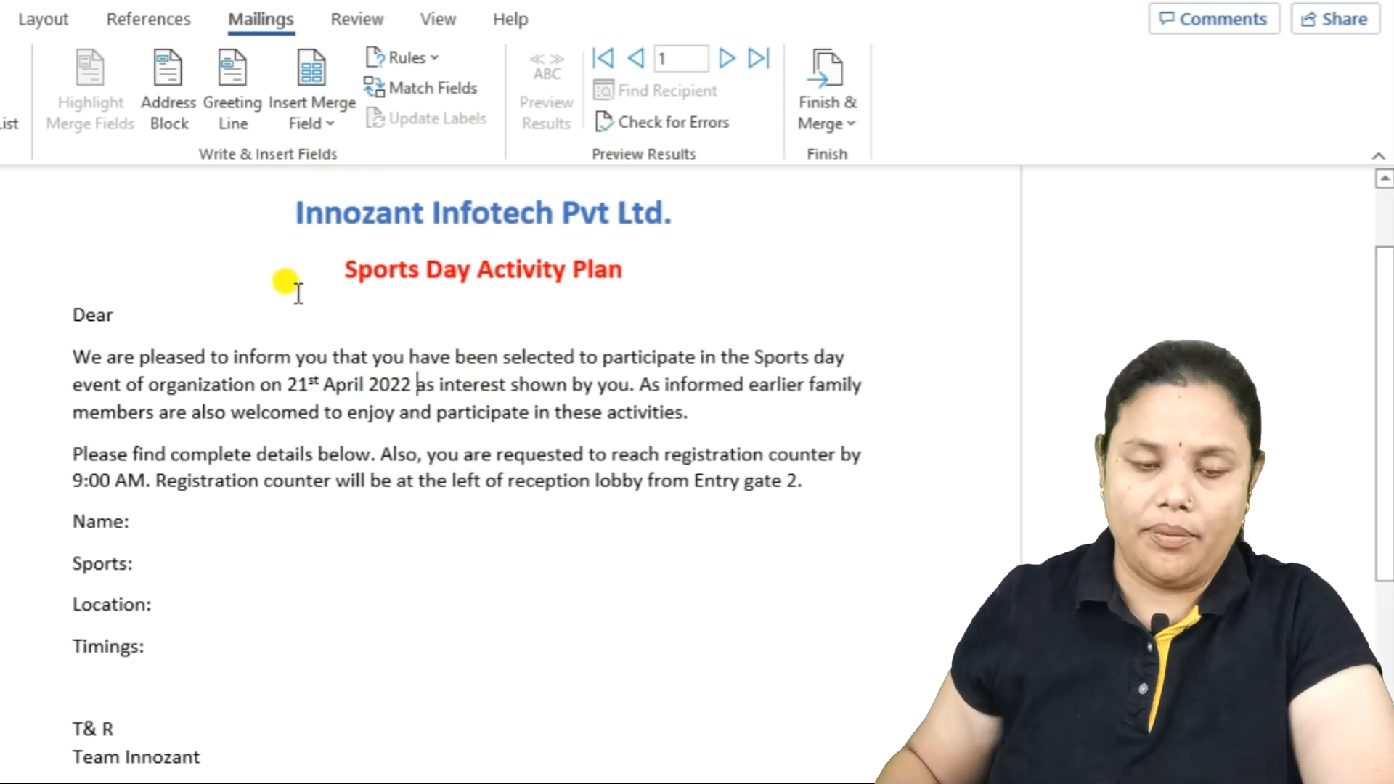
Insert the Name merge field after "Dear" in the greeting and beside the "Name:" label in the letter's details.
click(166, 313)
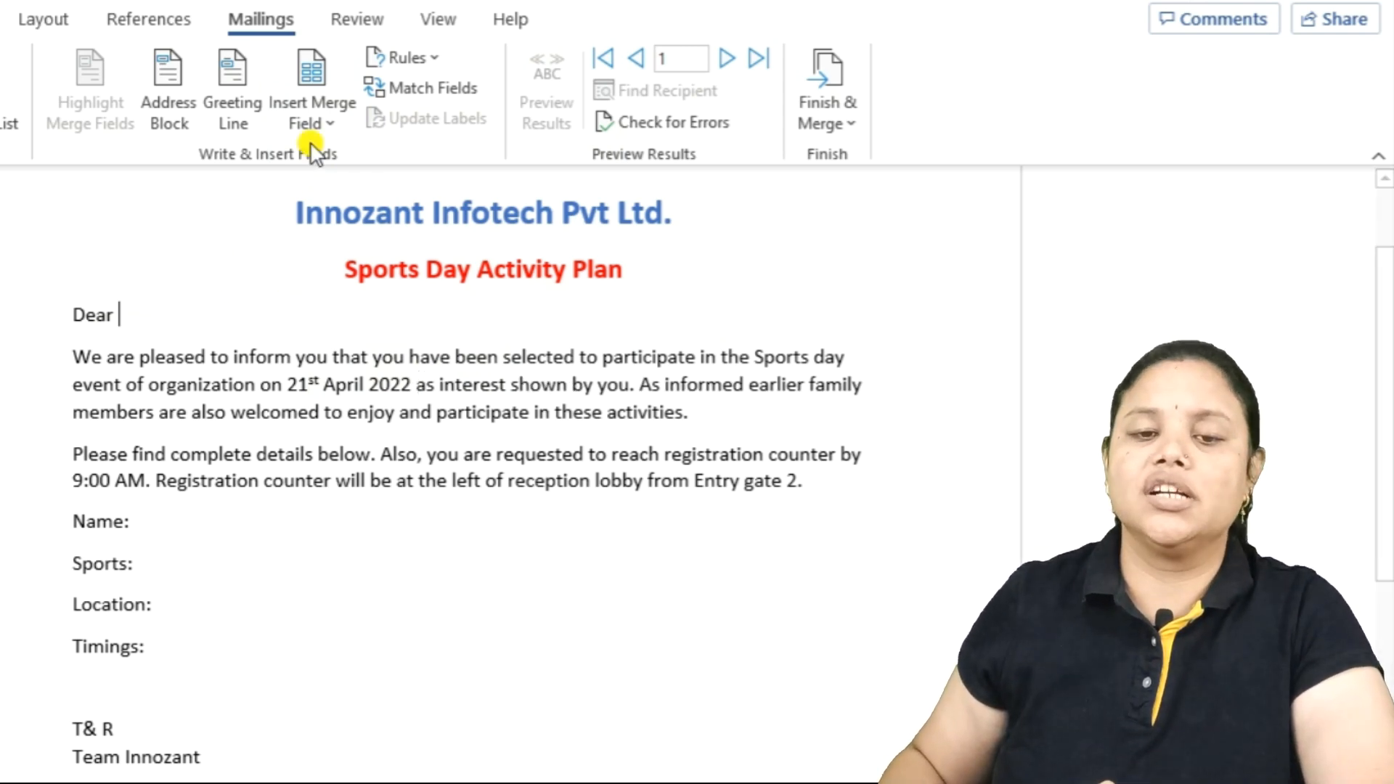
click(328, 117)
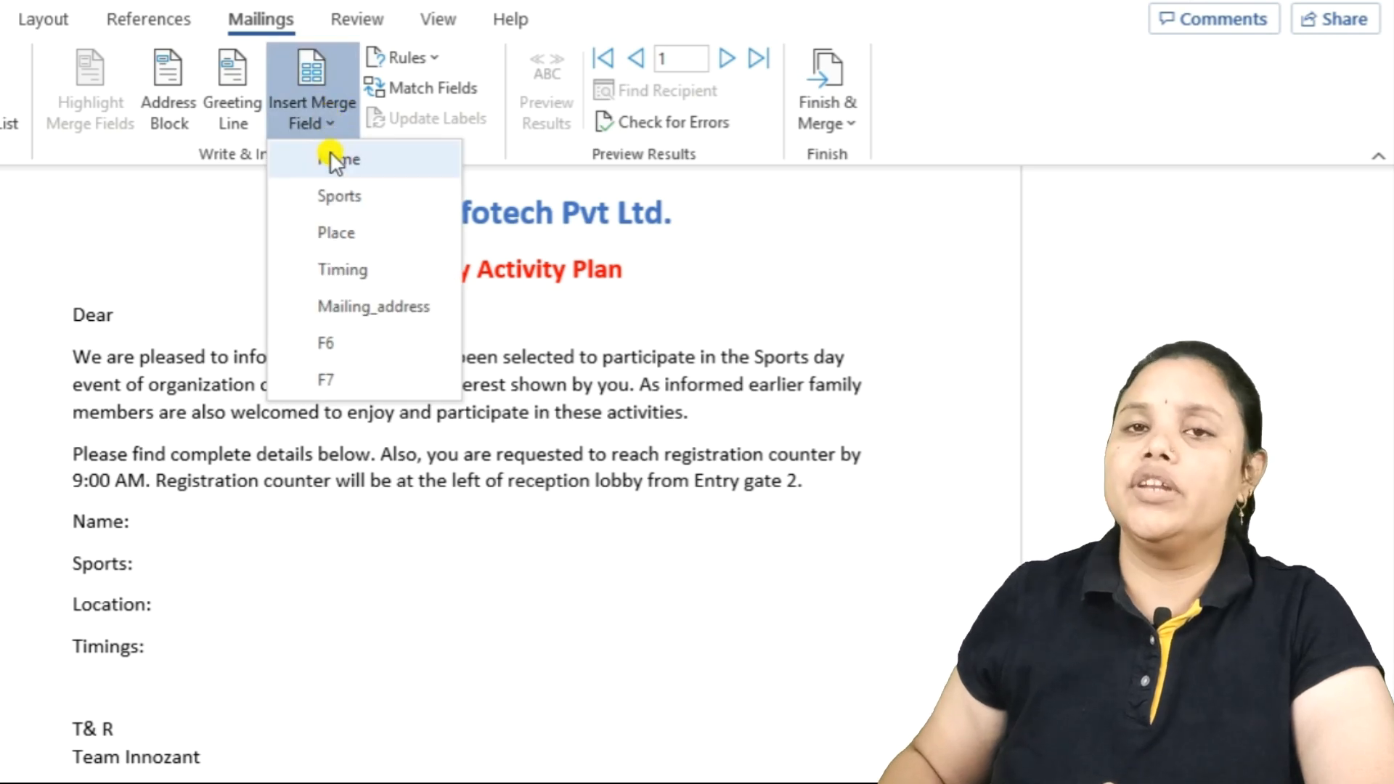
click(329, 154)
click(175, 520)
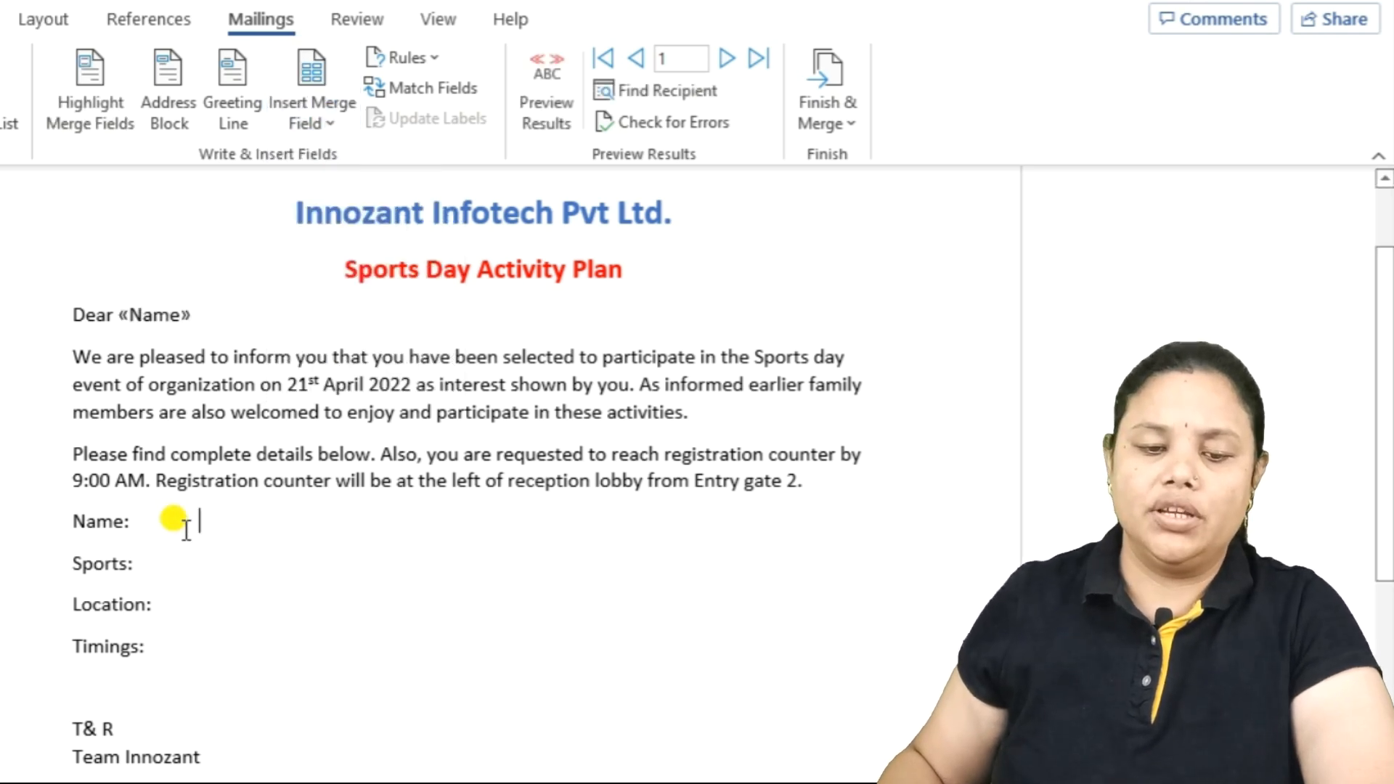
click(329, 118)
click(334, 159)
Insert the Sports merge field beside the "Sports:" label and the Place merge field beside the "Location:" label.
click(187, 564)
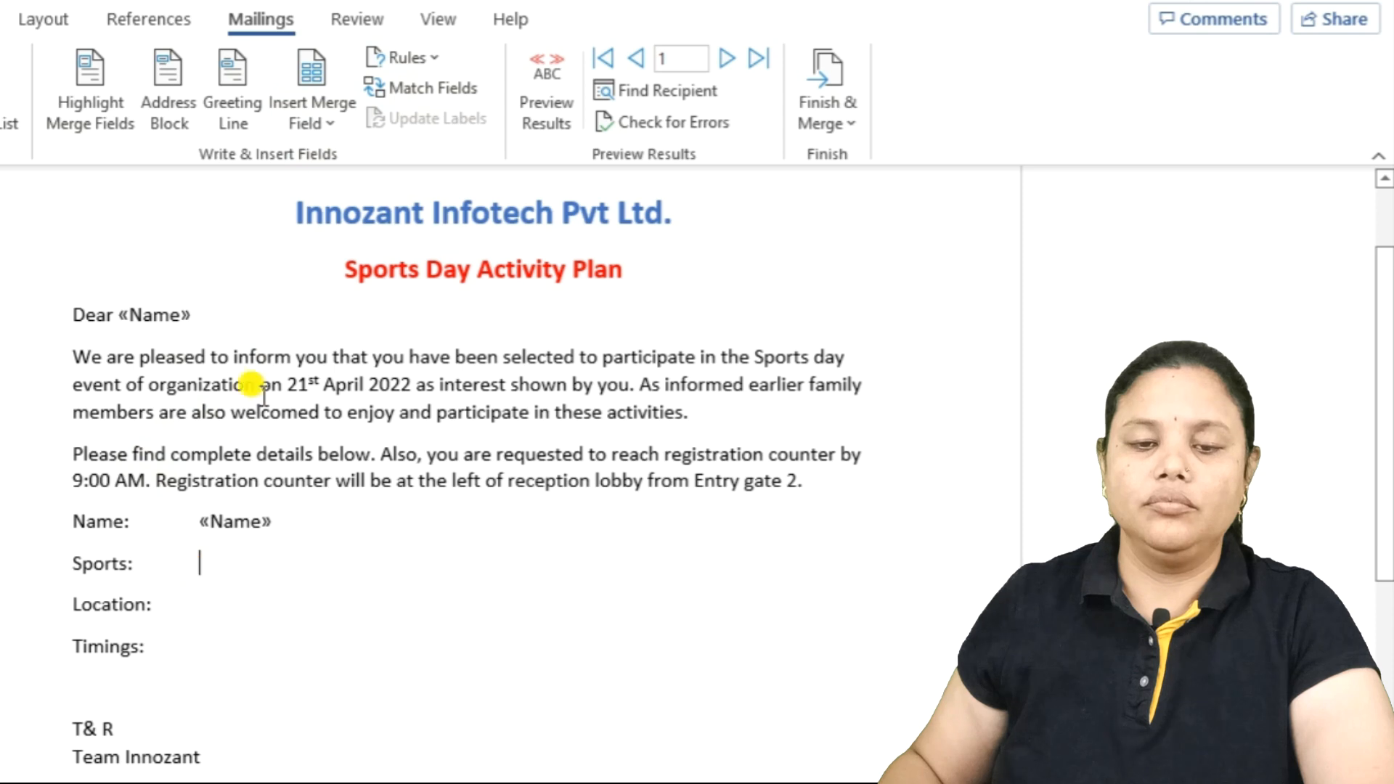
click(298, 106)
click(321, 193)
click(207, 610)
click(312, 109)
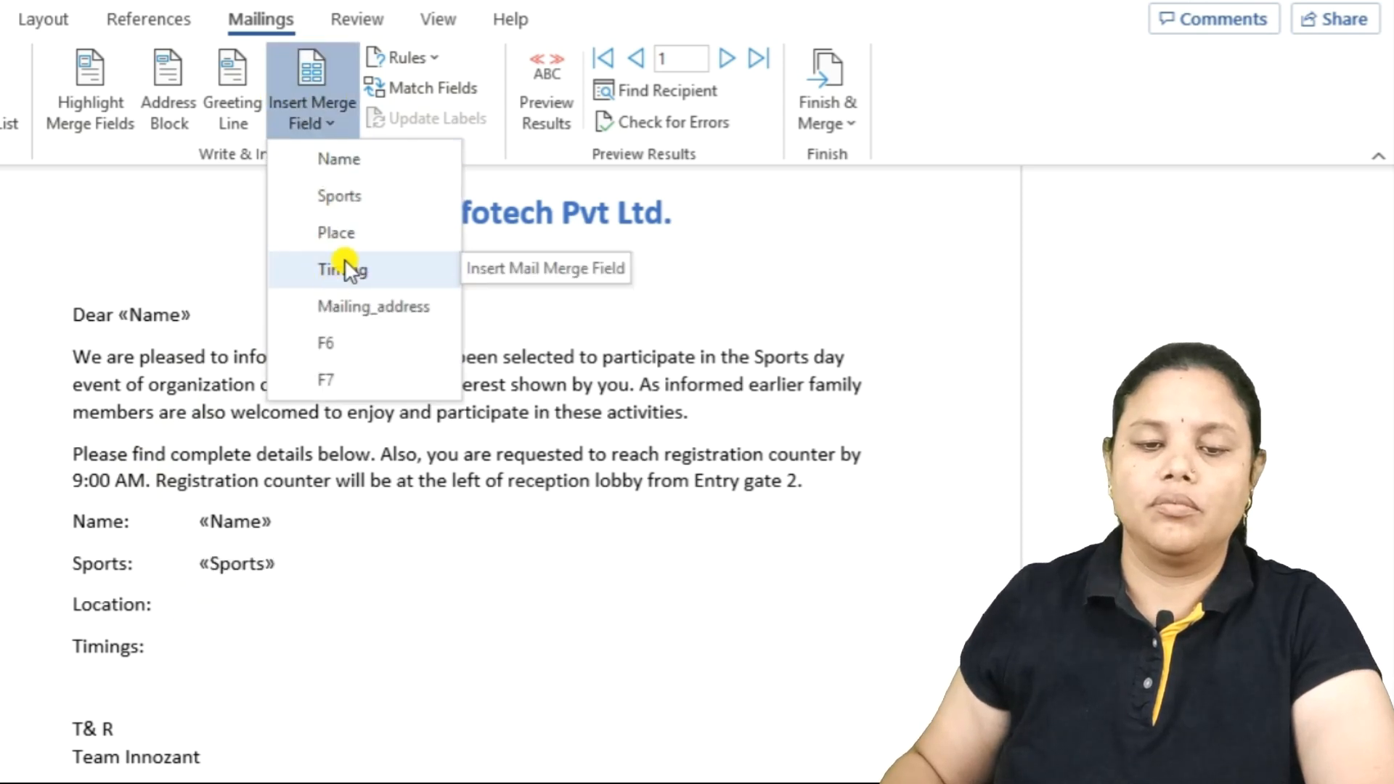
click(342, 236)
Insert the Timing merge field beside the "Timings:" label.
key(Down)
click(308, 109)
click(342, 269)
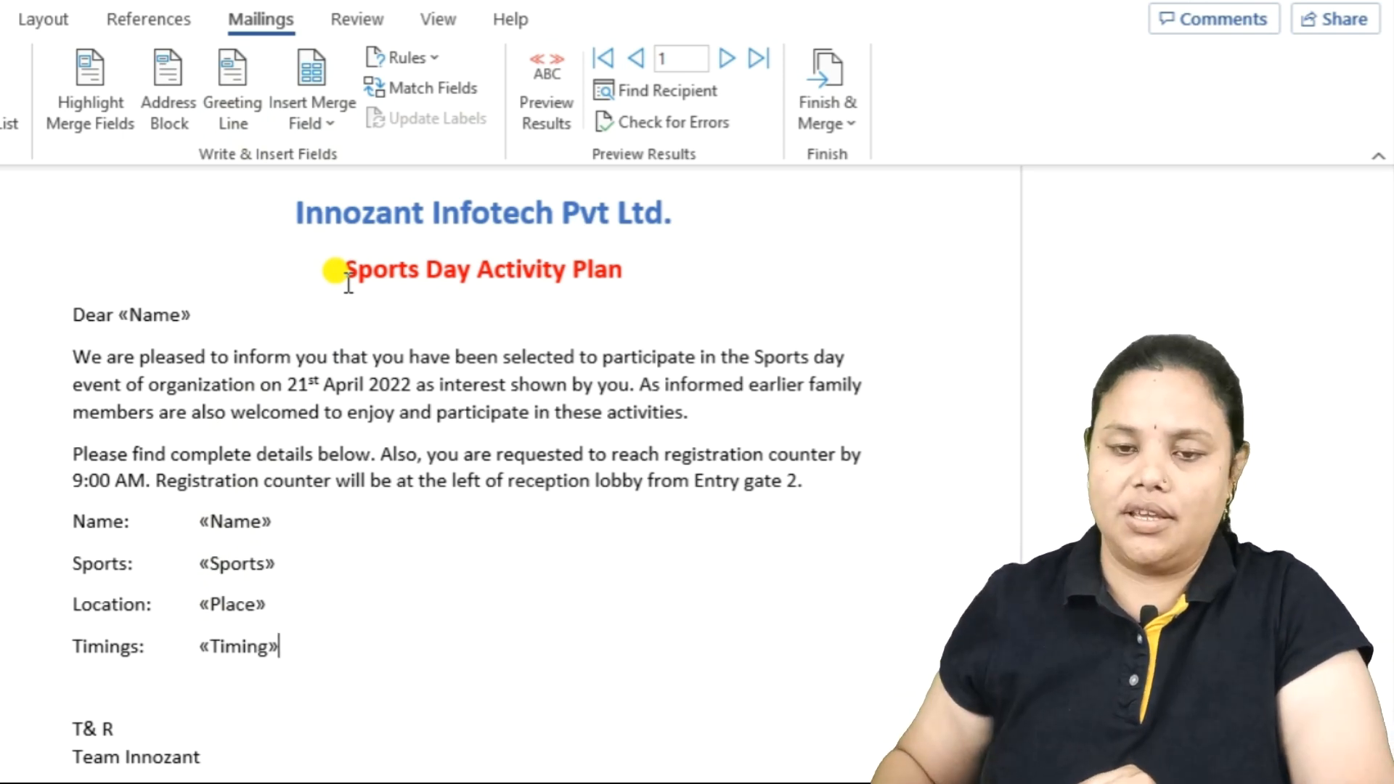
Preview the merged letters and page through the participant records to check the name, sport, location and timing in each.
click(542, 125)
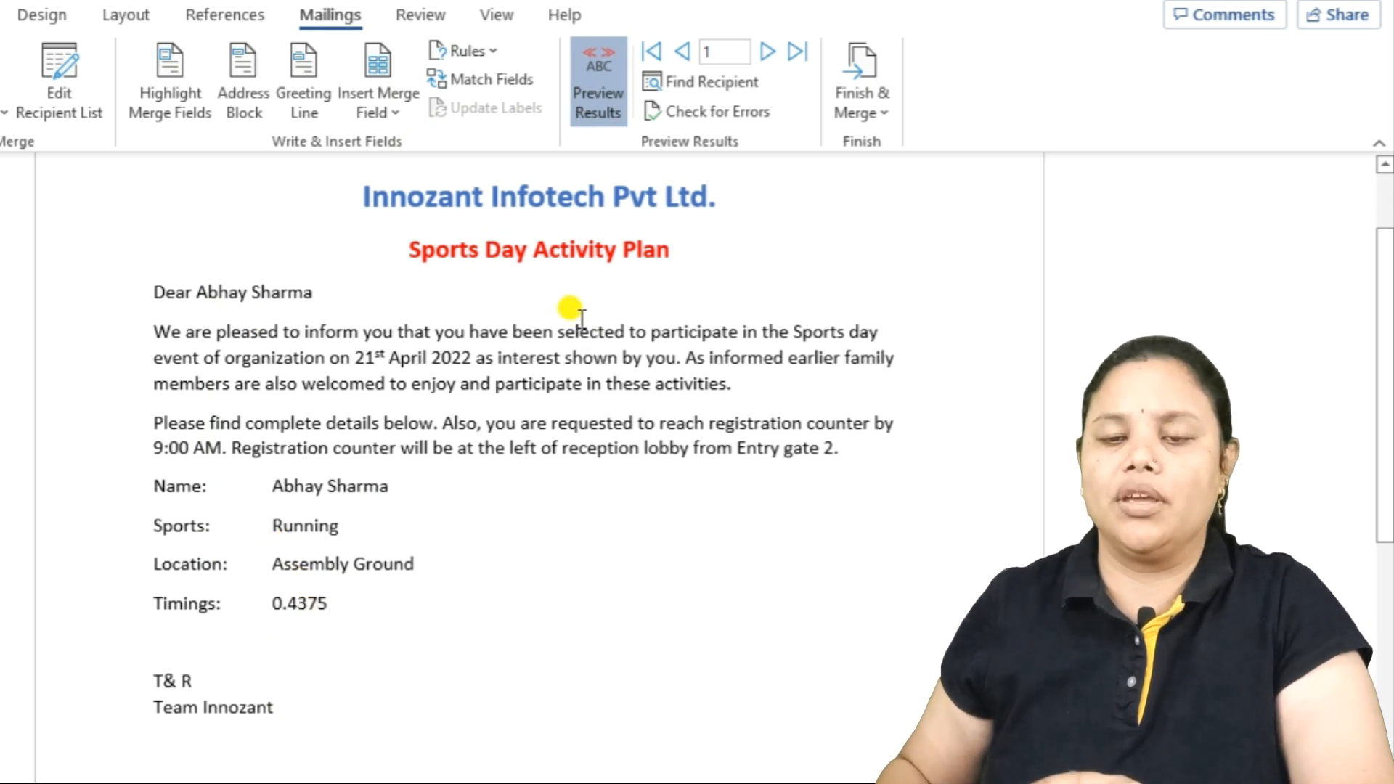
click(768, 52)
click(768, 52)
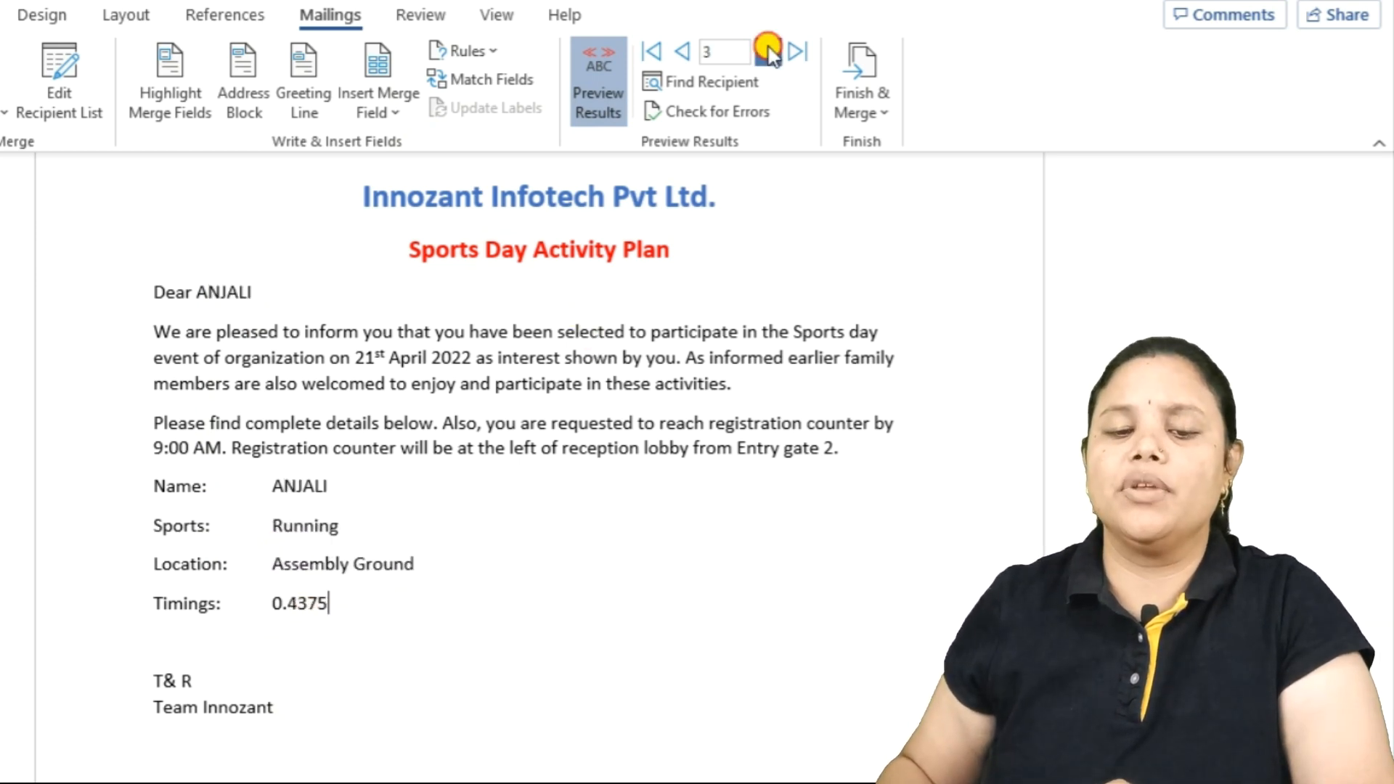
click(768, 52)
click(768, 52)
double_click(769, 52)
click(768, 53)
double_click(769, 52)
double_click(768, 52)
double_click(768, 52)
click(768, 52)
click(768, 53)
click(768, 53)
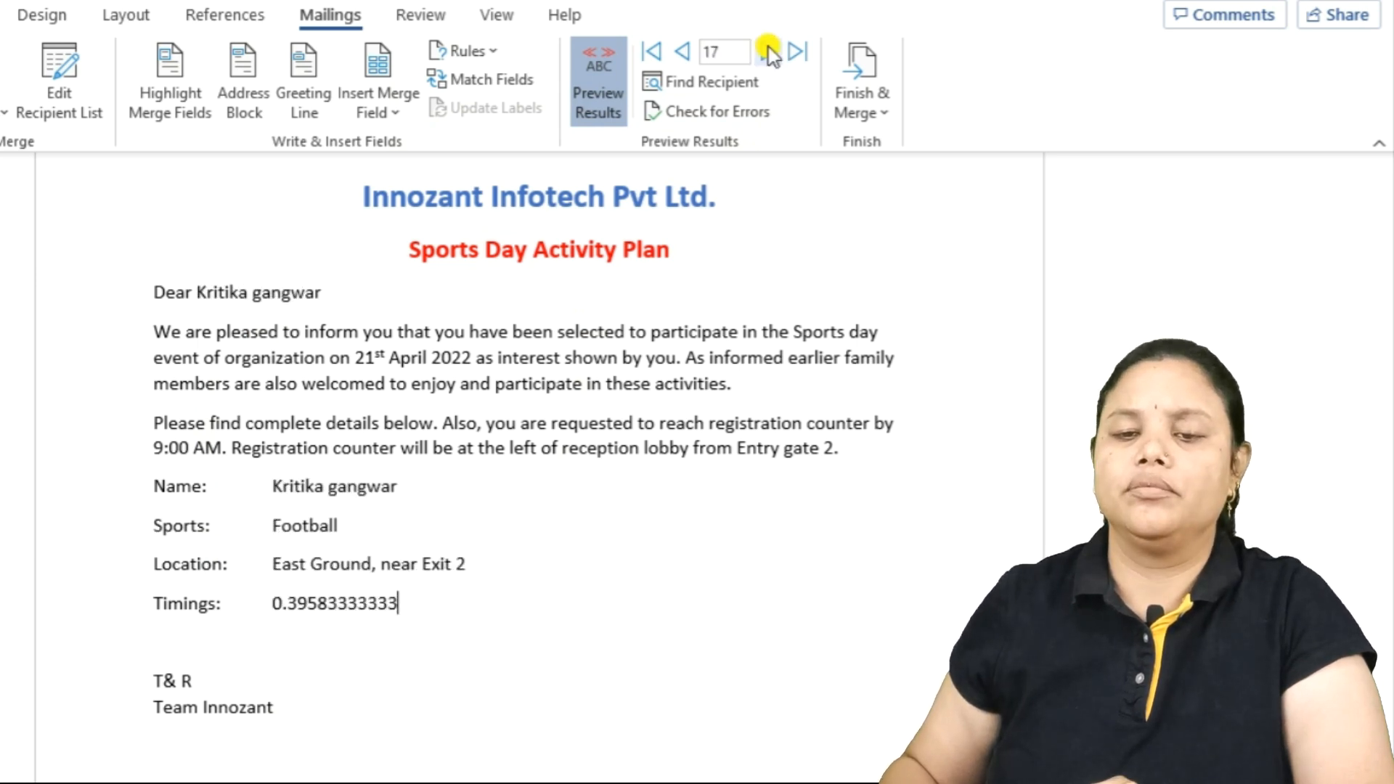
click(766, 53)
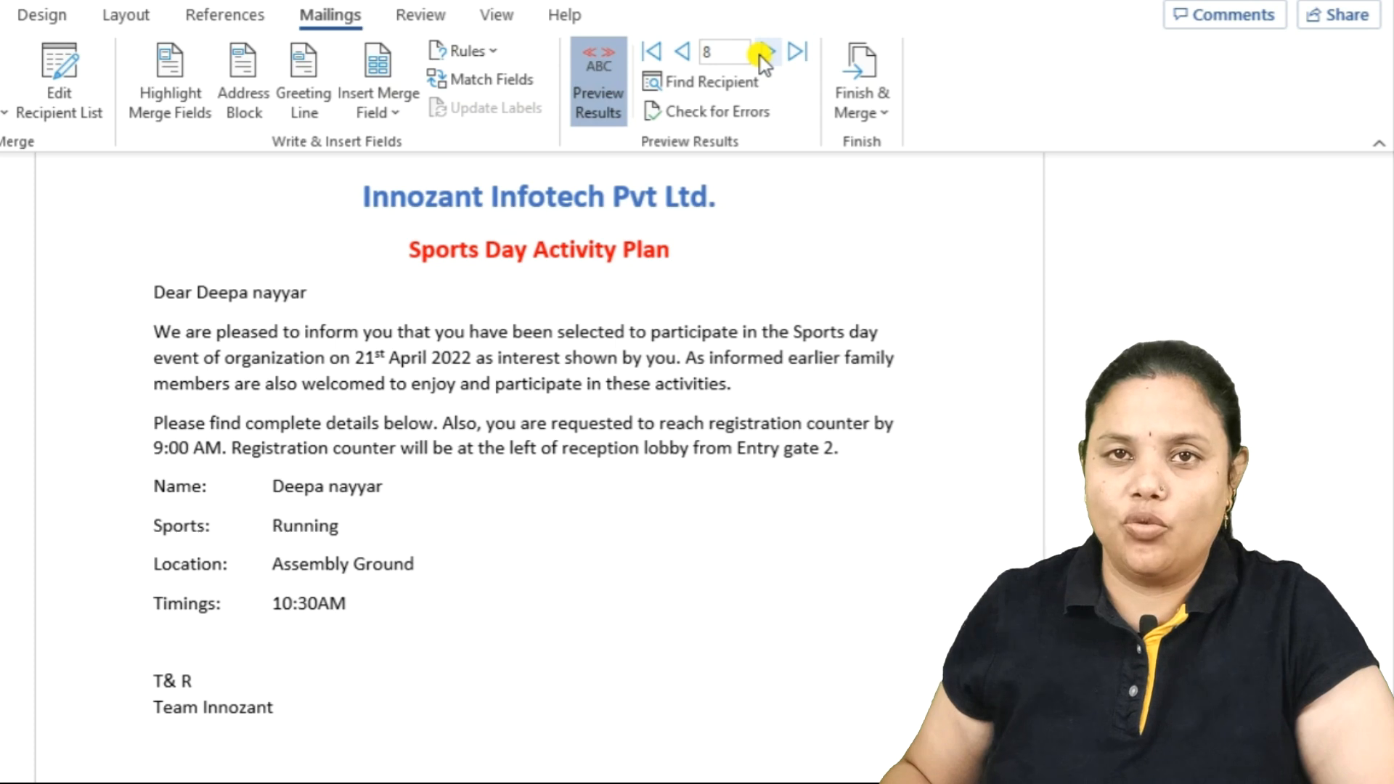
Merge all records to HTML e-mail, using Mailing_address as the recipient field and "Sports dy event: Participation details" as the subject.
click(871, 112)
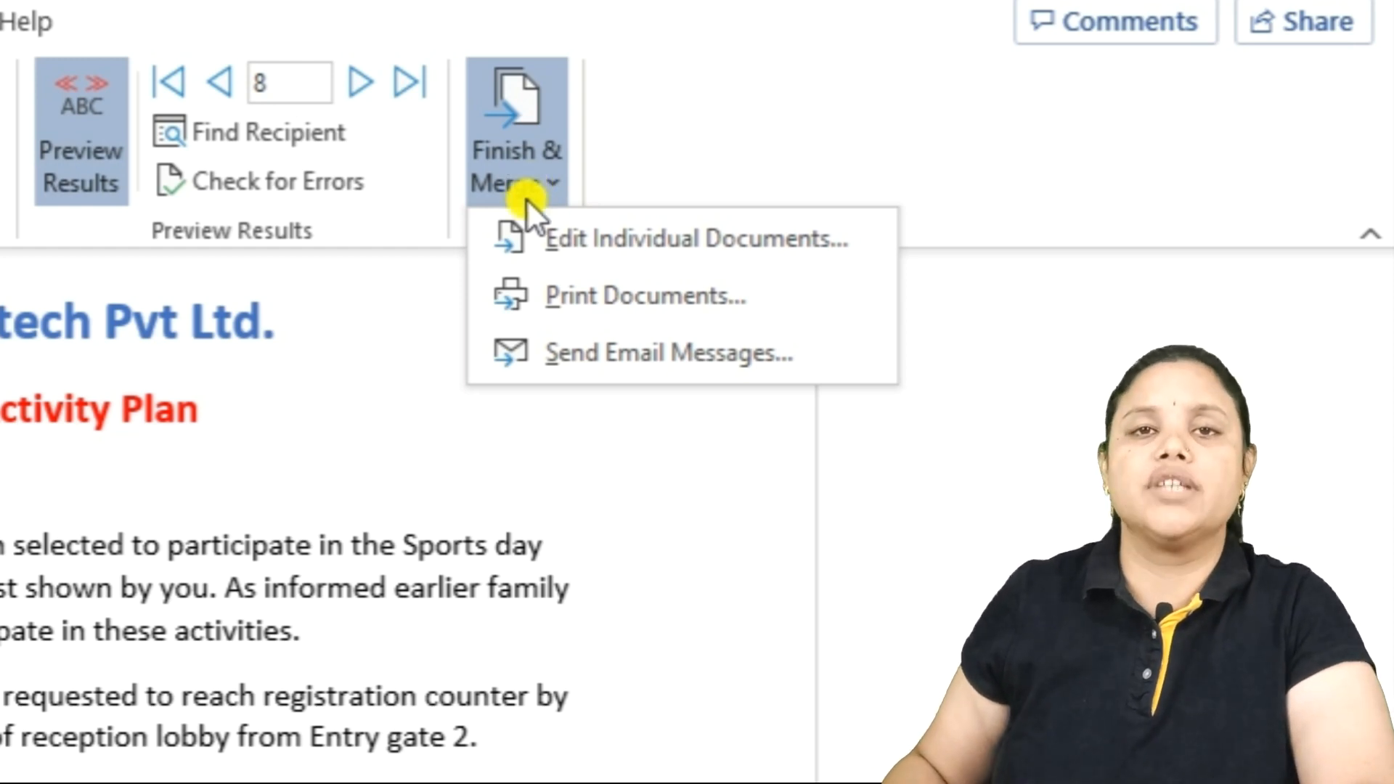
click(724, 376)
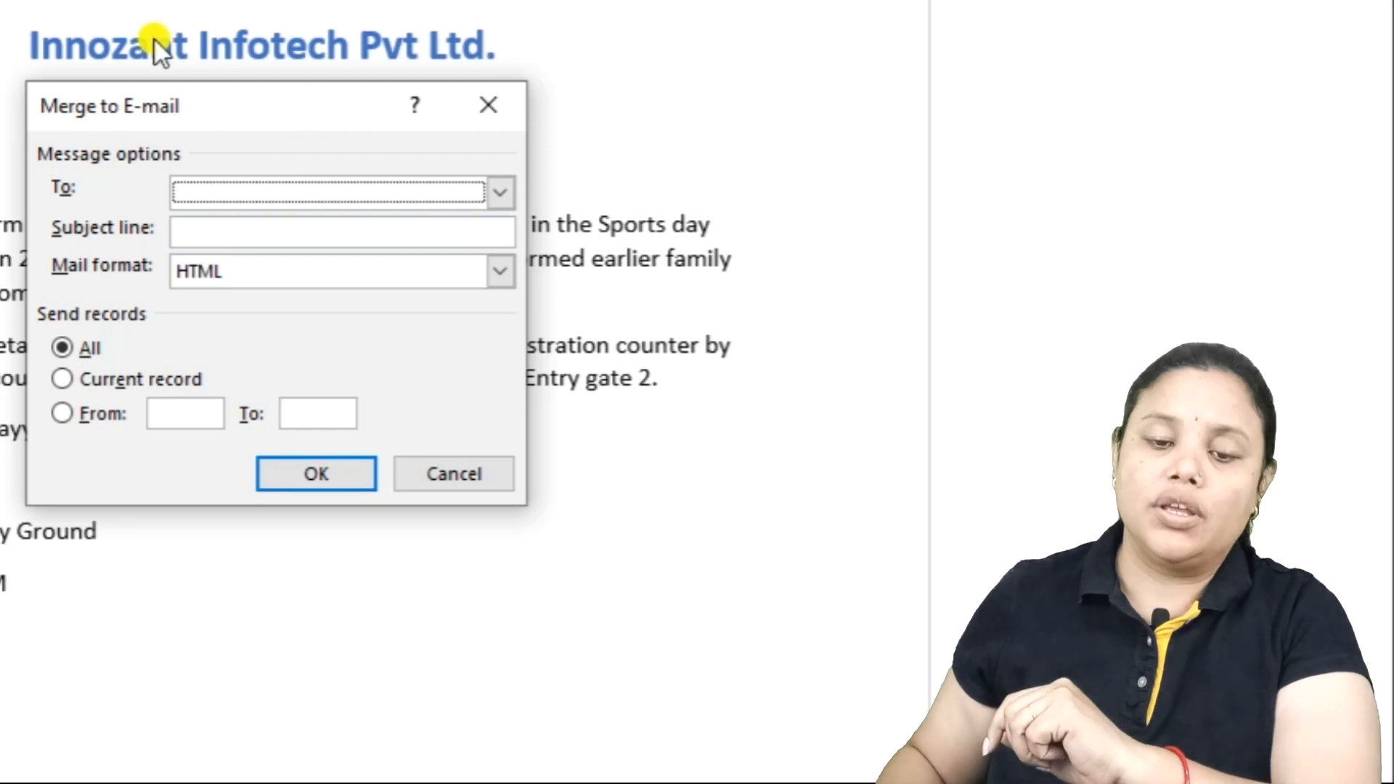
click(495, 193)
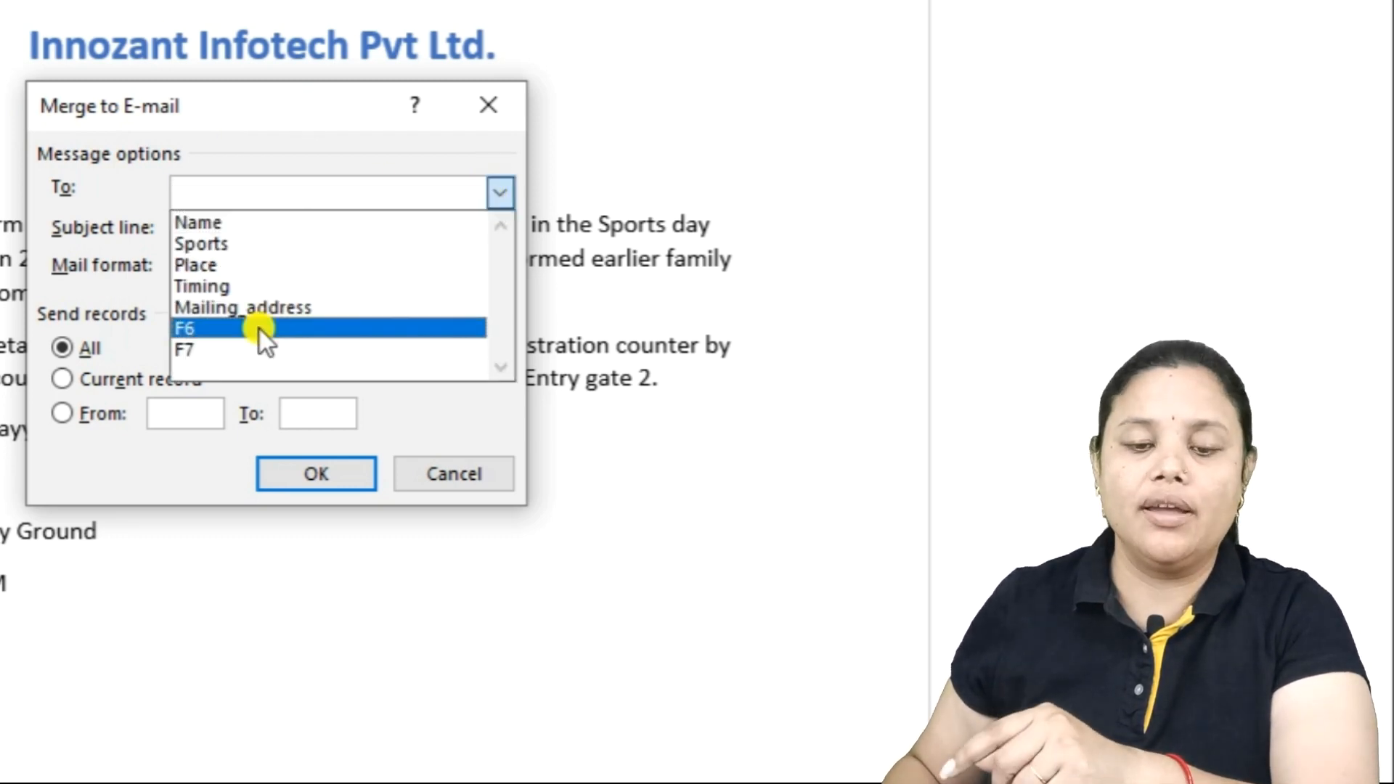
click(280, 307)
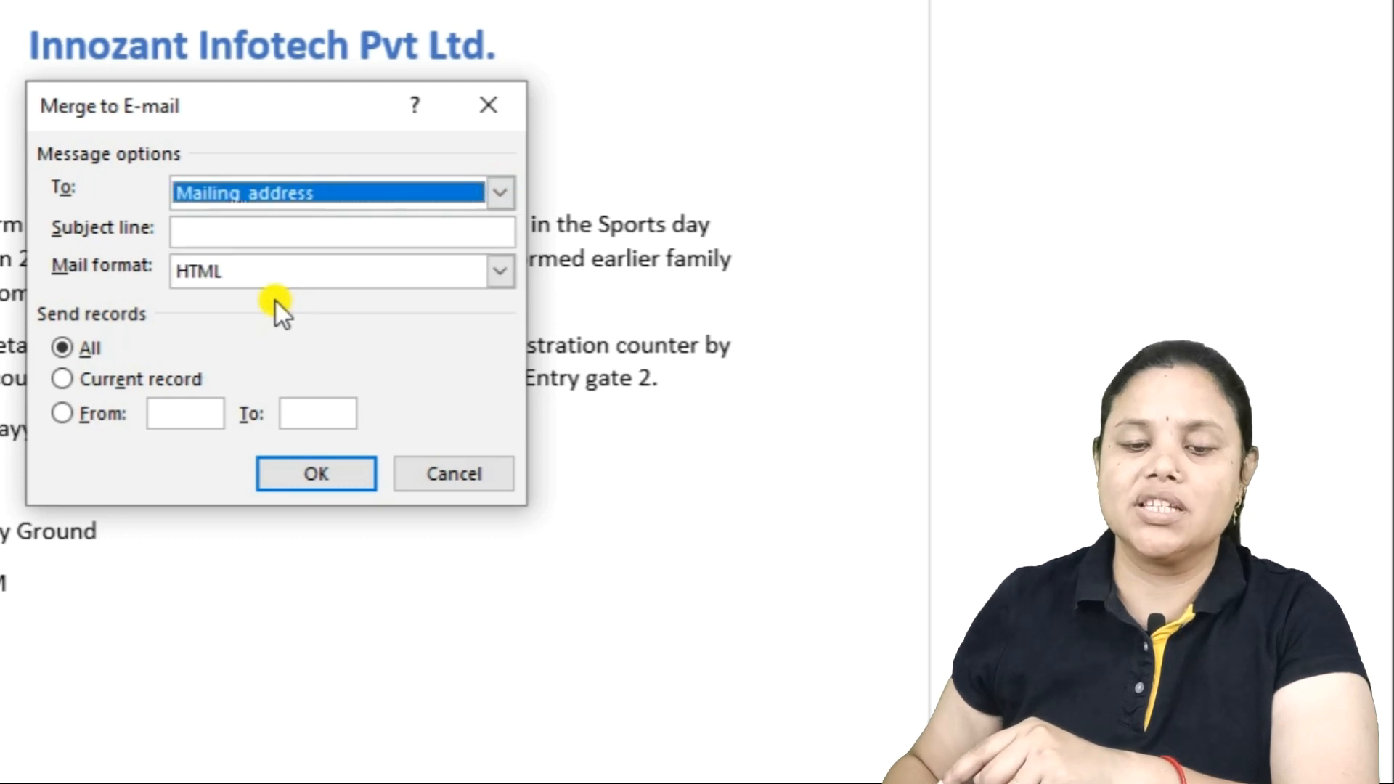
click(251, 229)
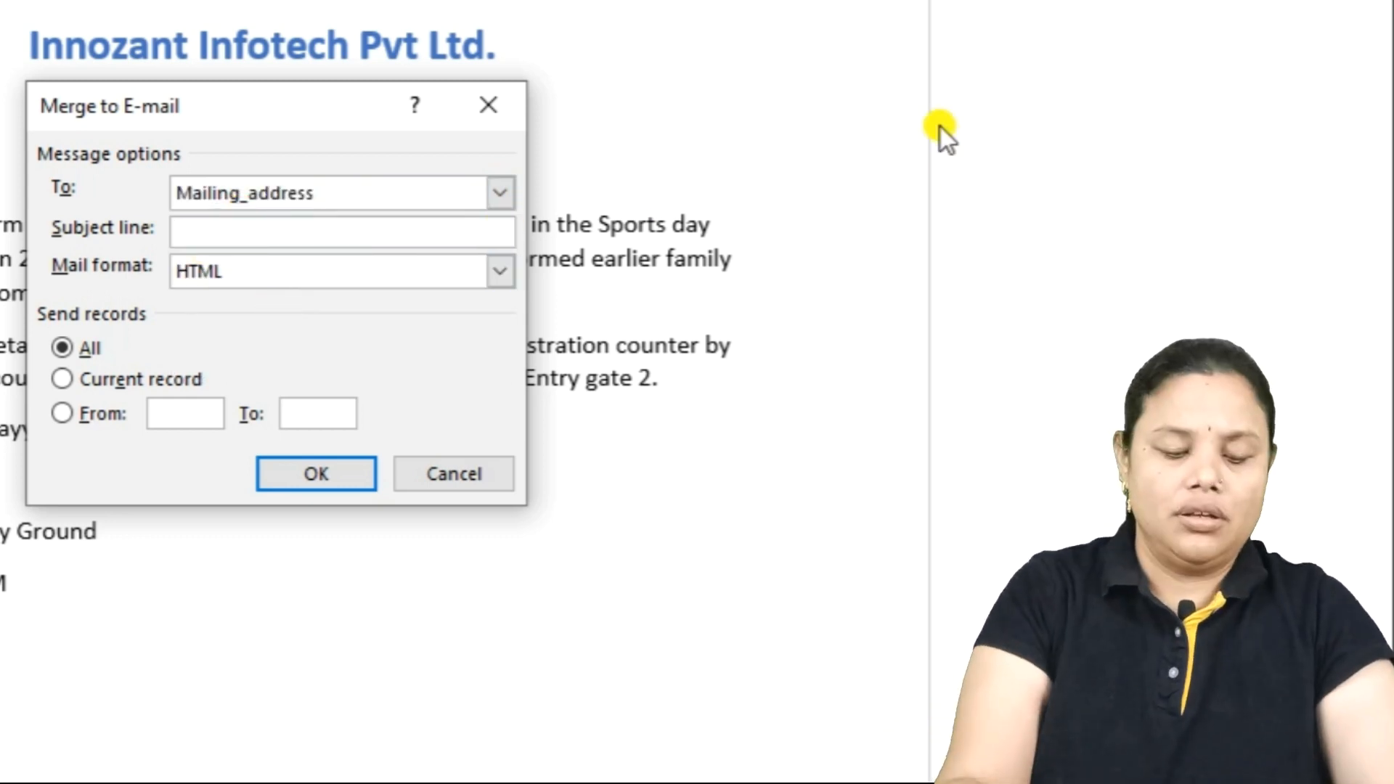
text(Sports dy event: )
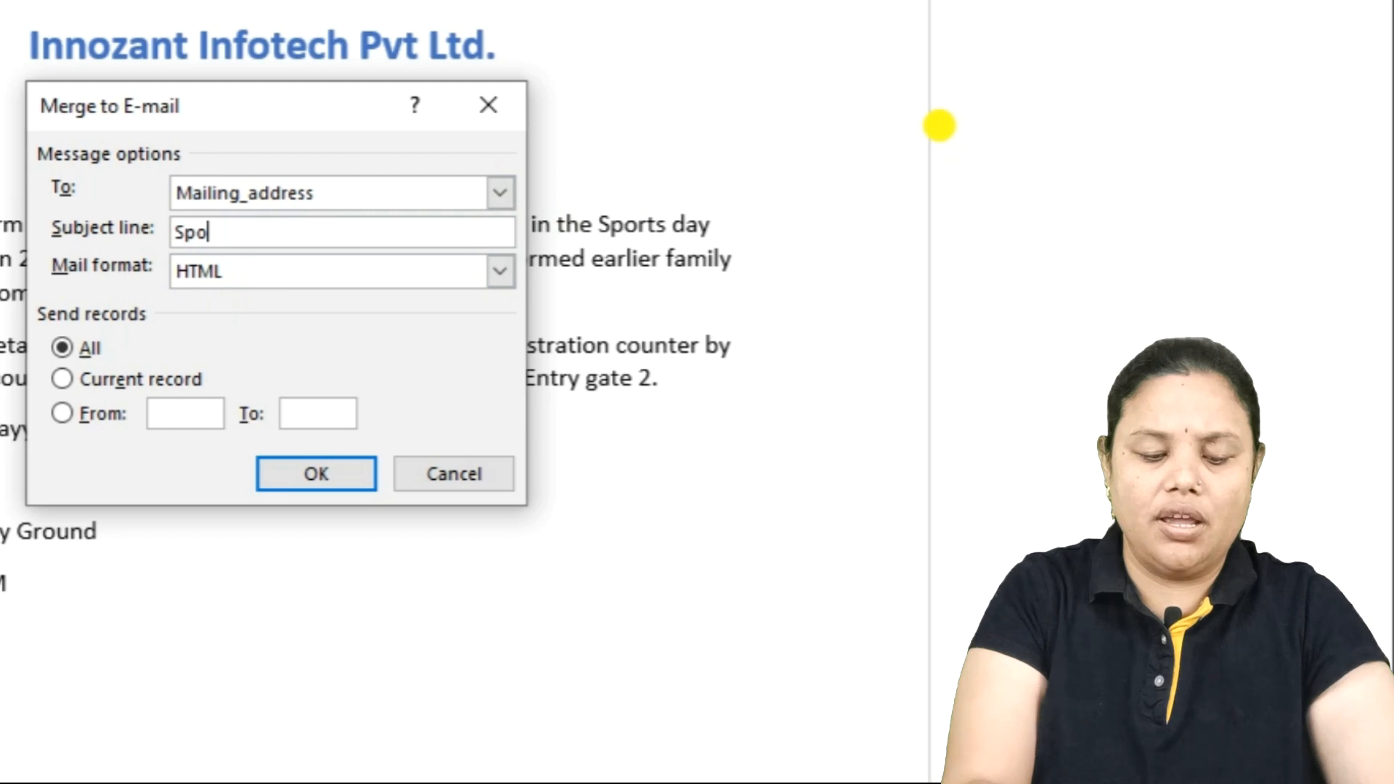
text(Participation details)
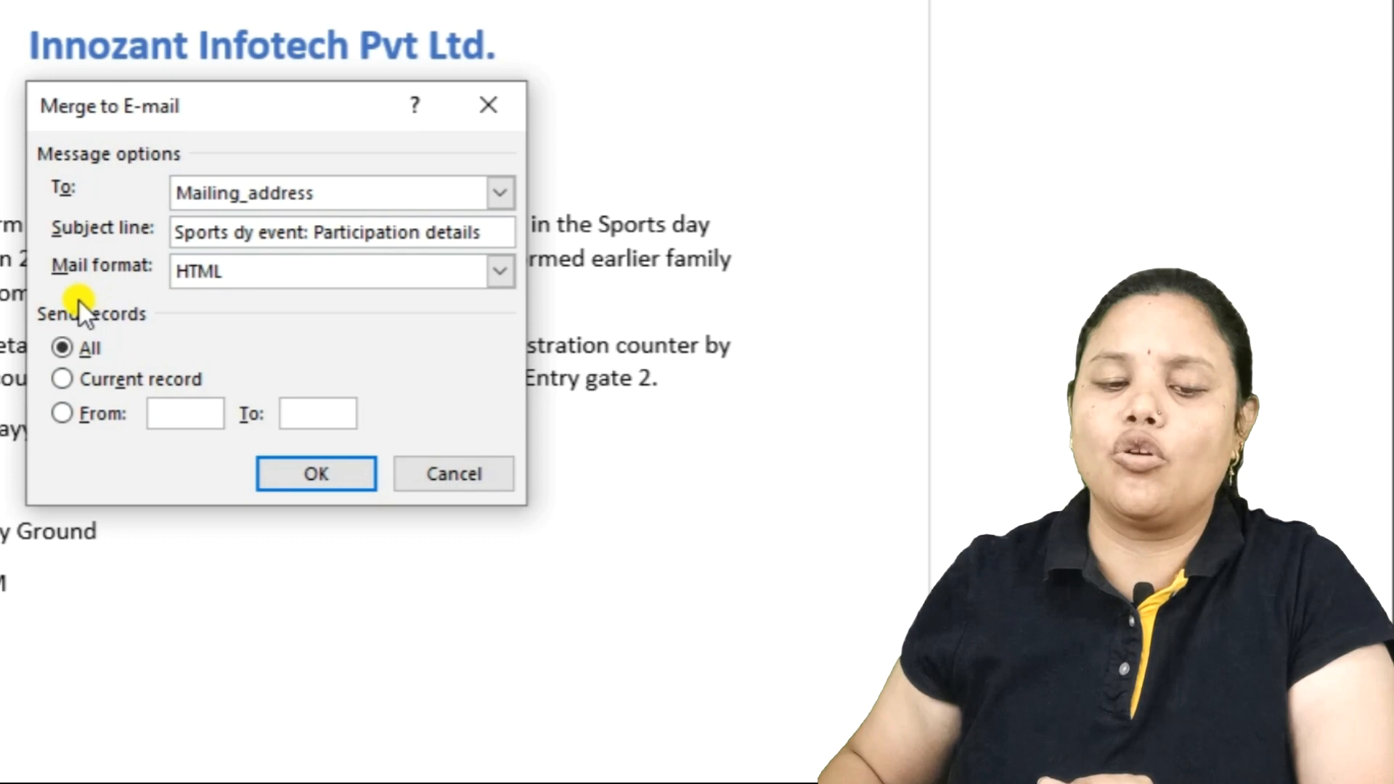
click(308, 476)
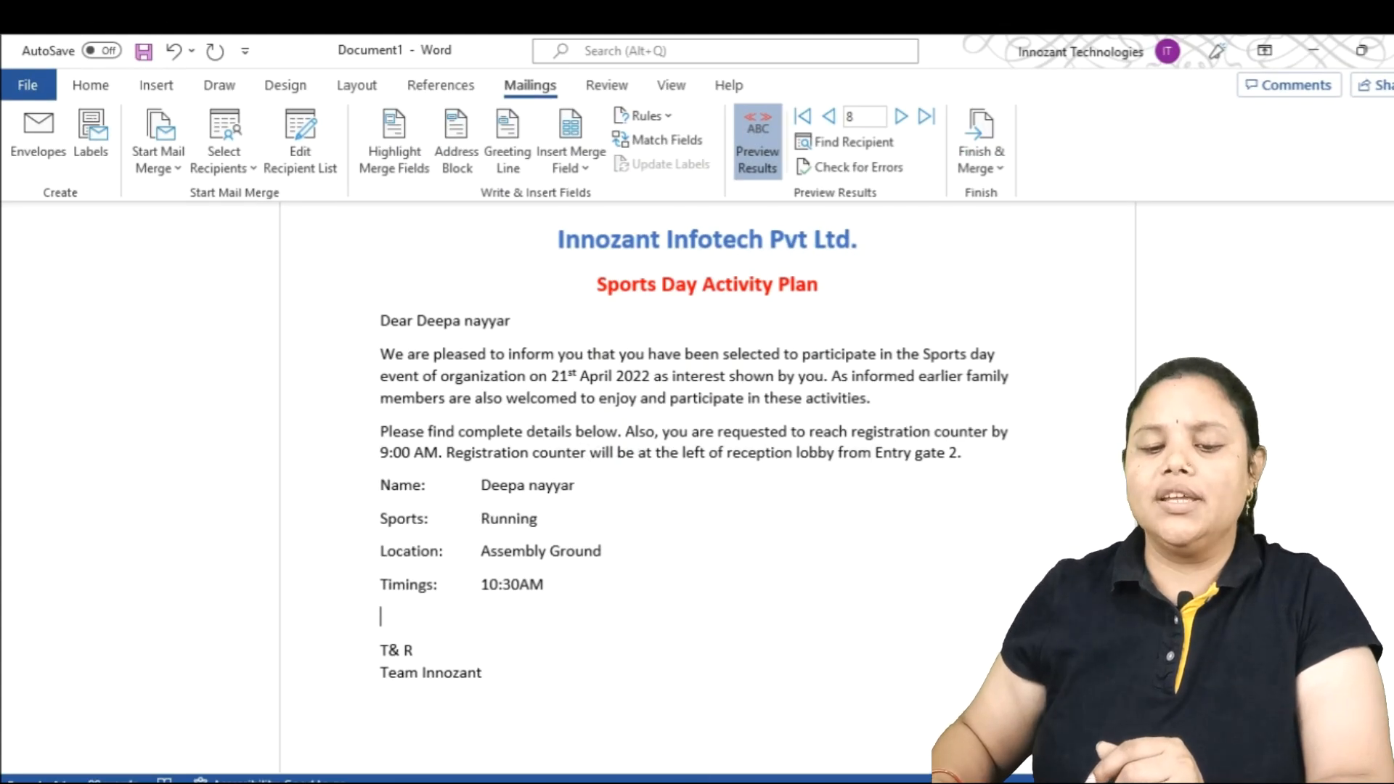
Switch to Outlook and open the received "Sports dy event: Participation details" message from the inbox.
click(747, 782)
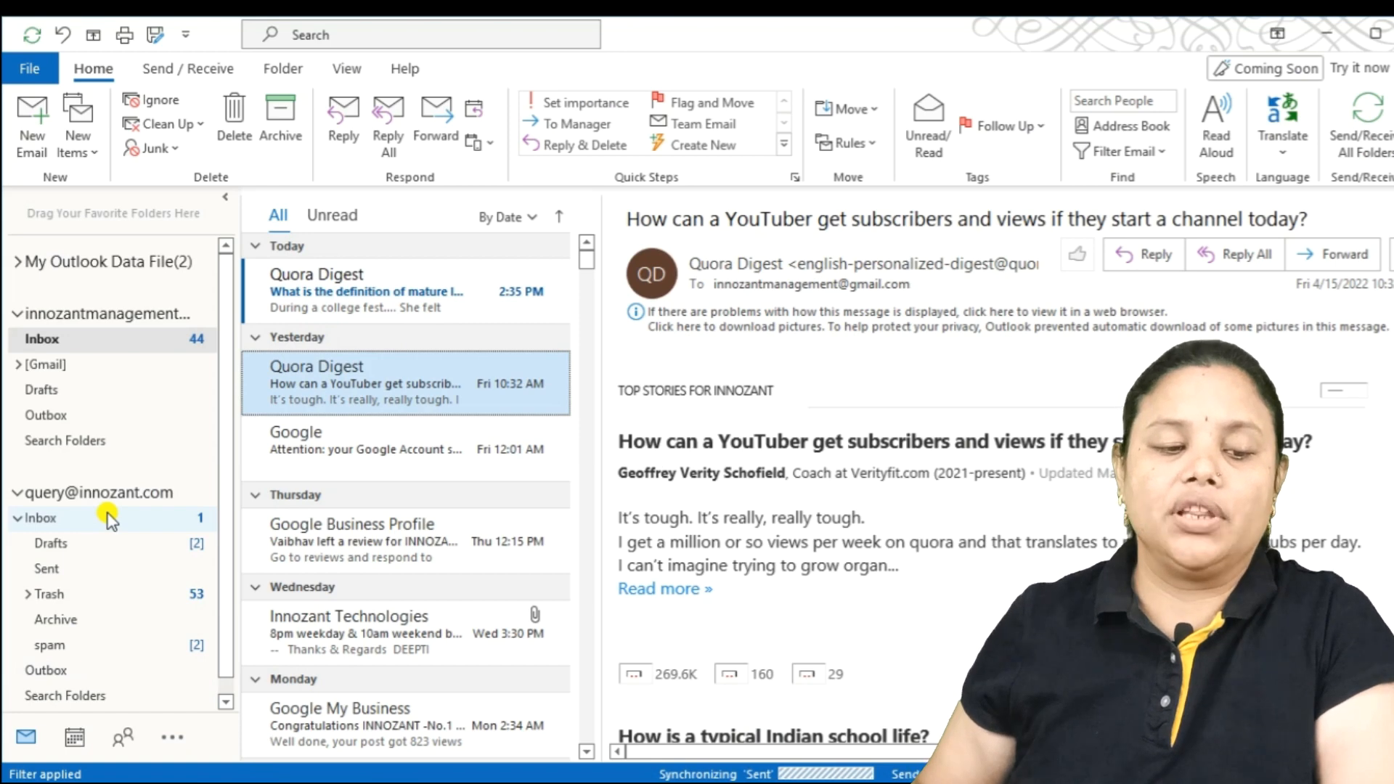
click(108, 570)
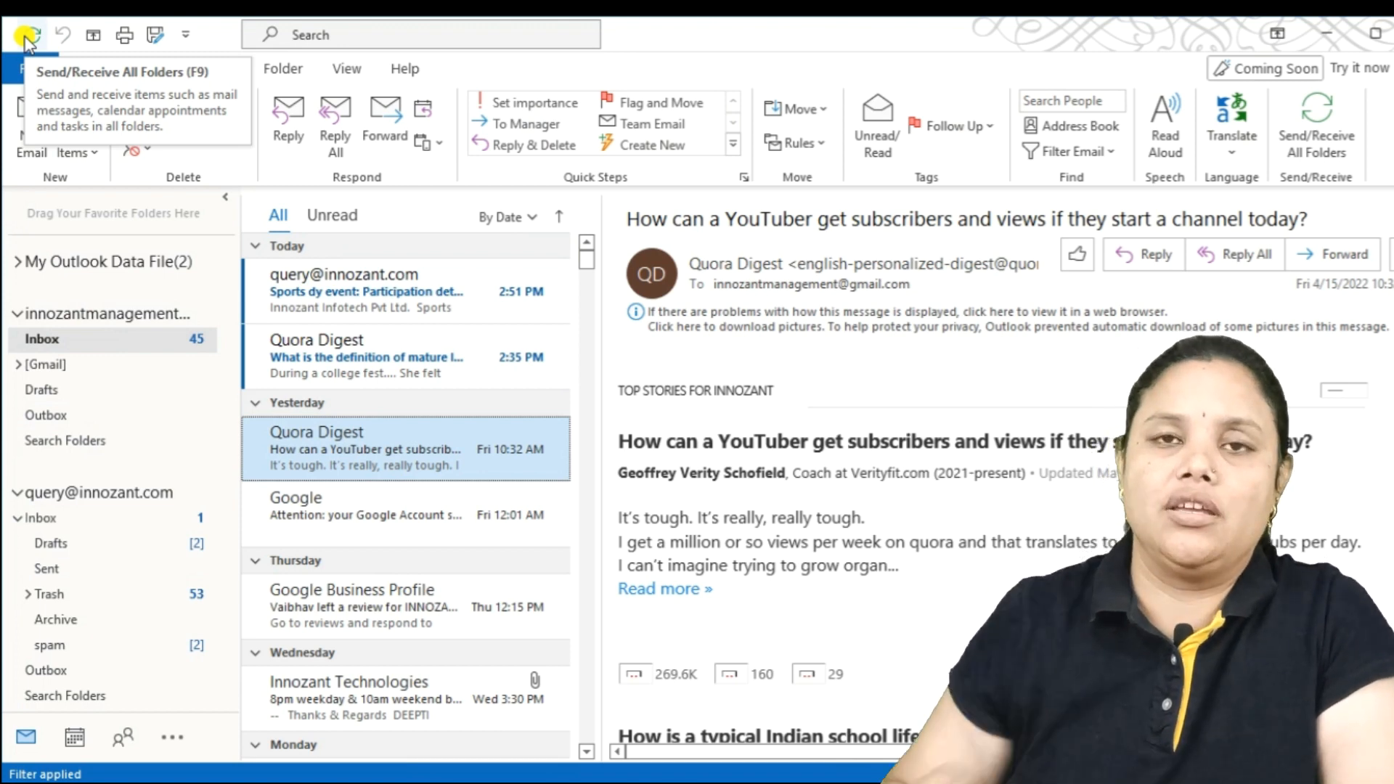
double_click(406, 297)
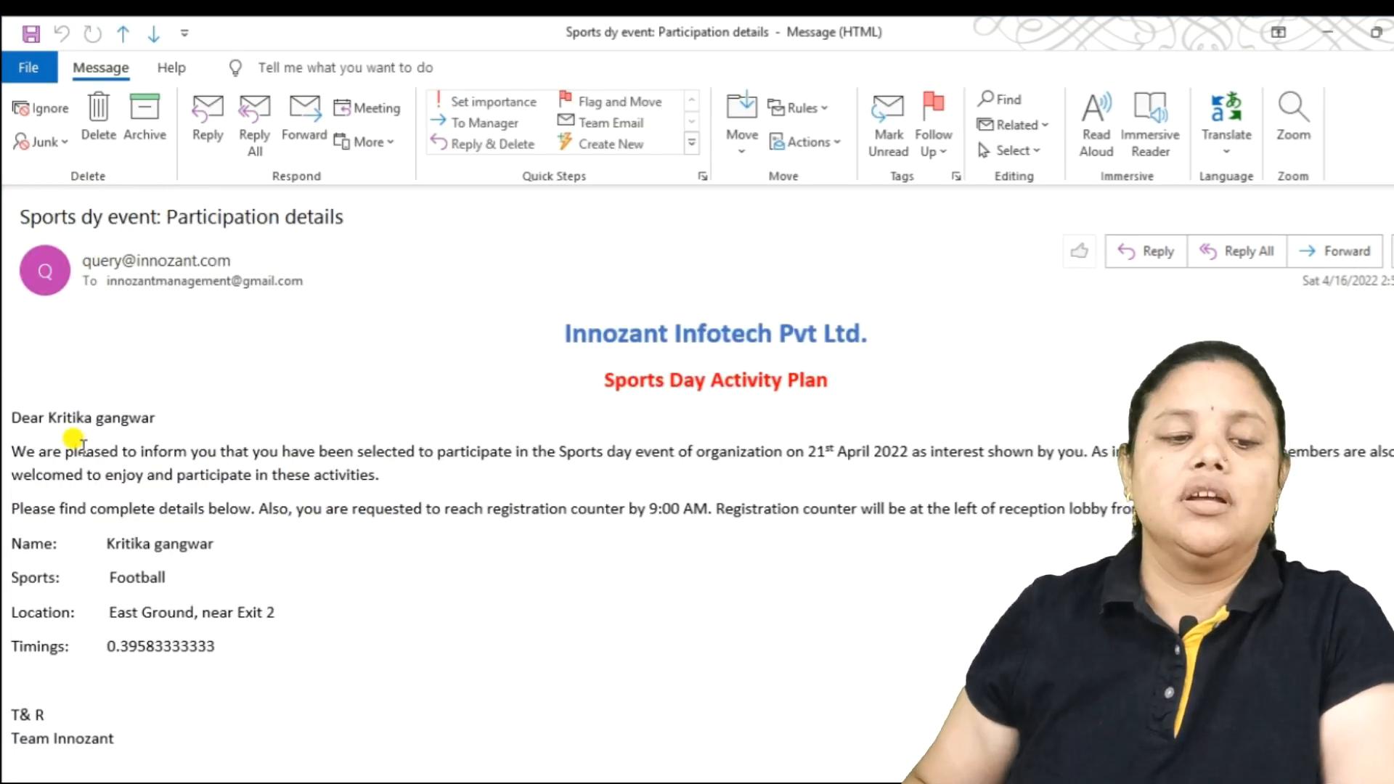
Check the greeting, sport, location and timing in the received message against the merge fields of the letter.
drag(26, 417, 123, 417)
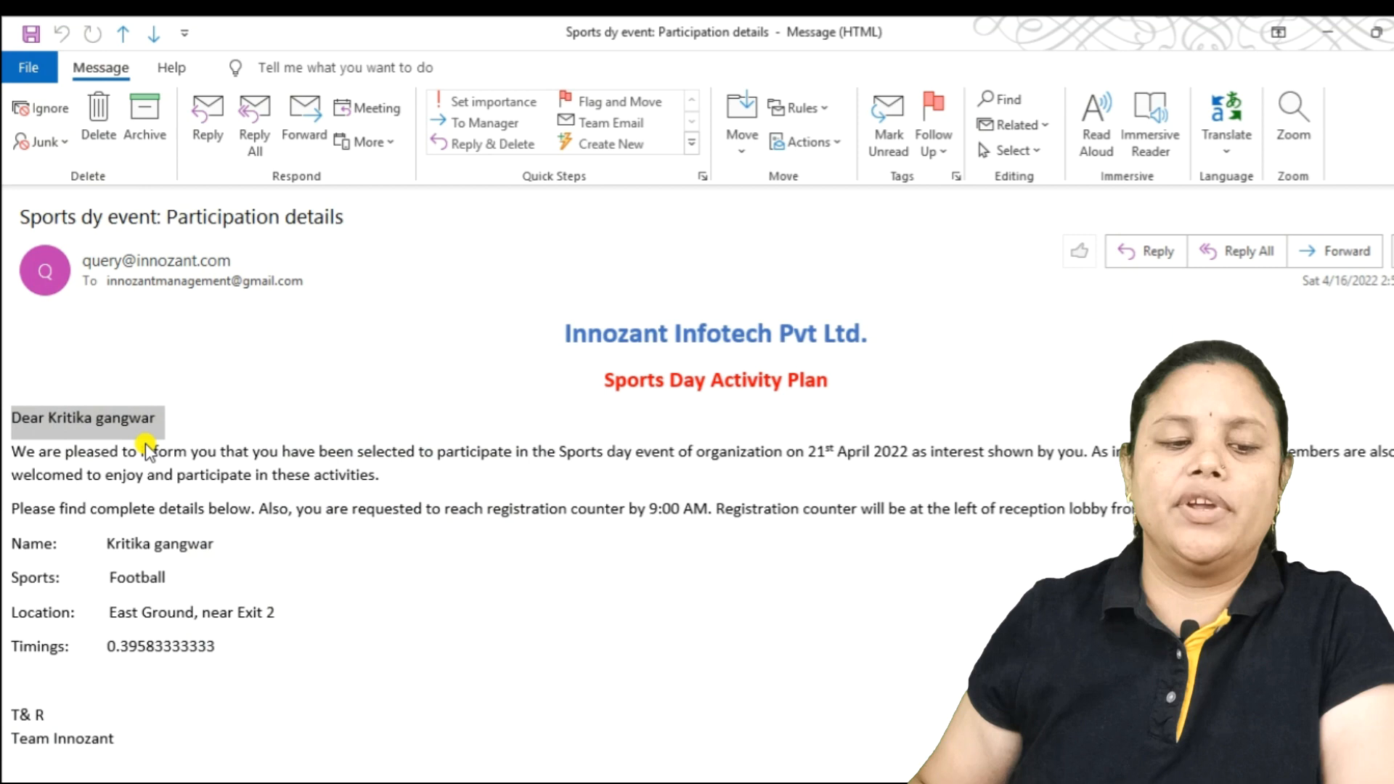
drag(97, 579, 228, 581)
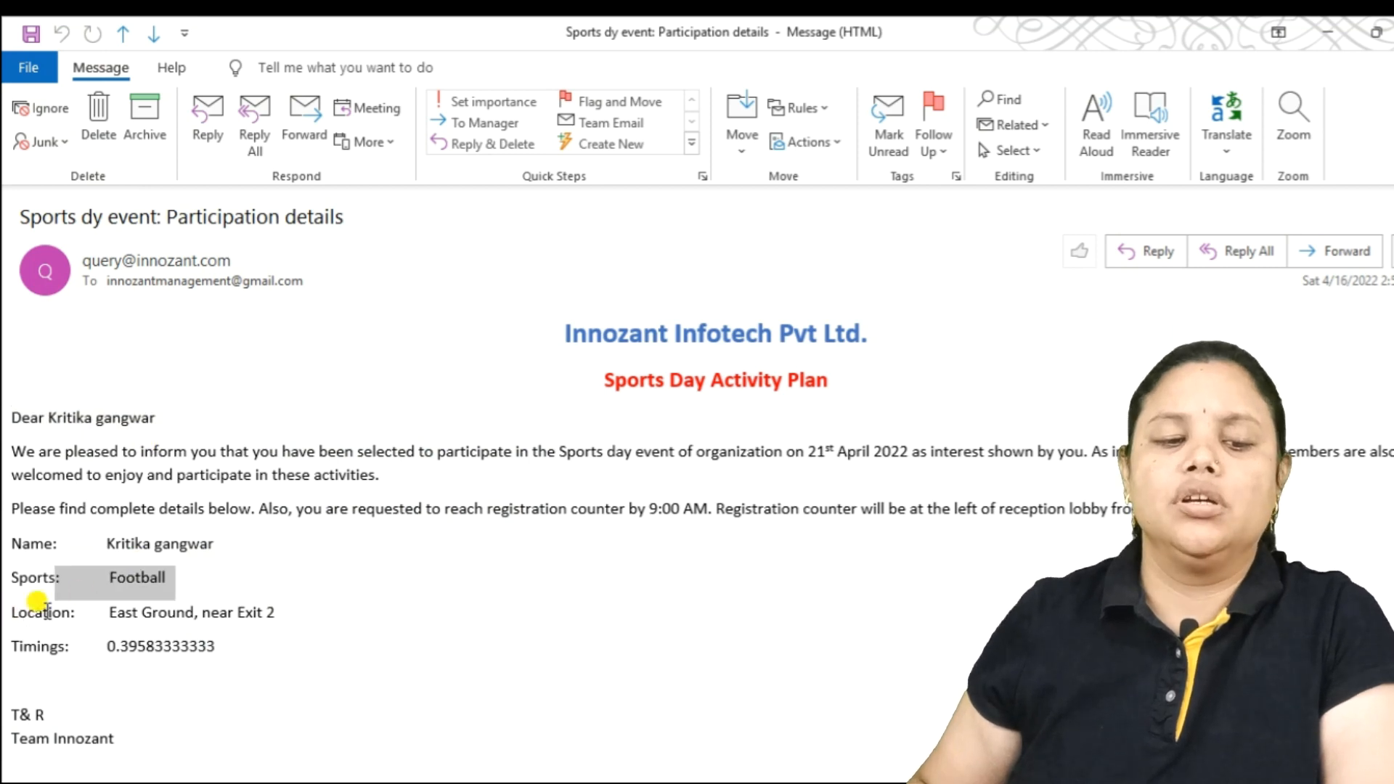
drag(116, 614, 225, 616)
drag(82, 649, 296, 647)
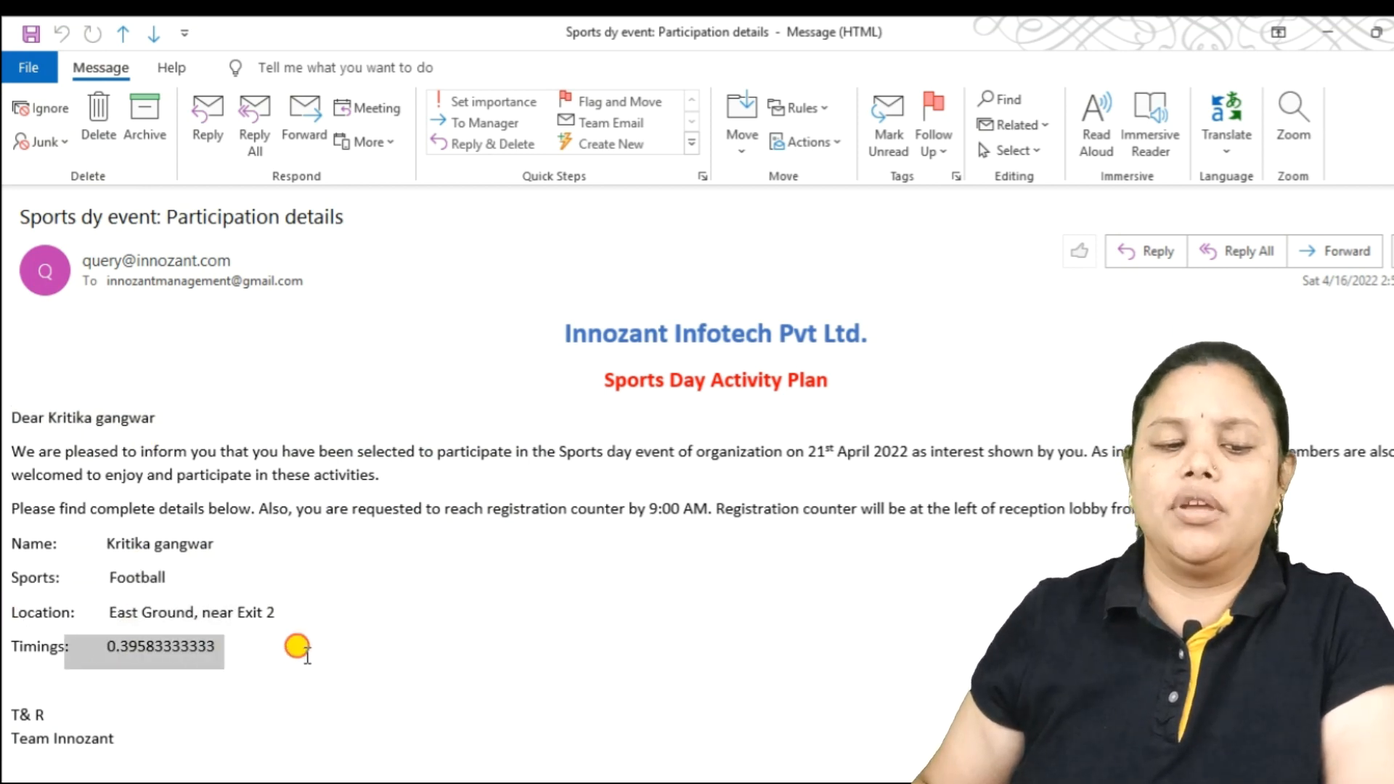